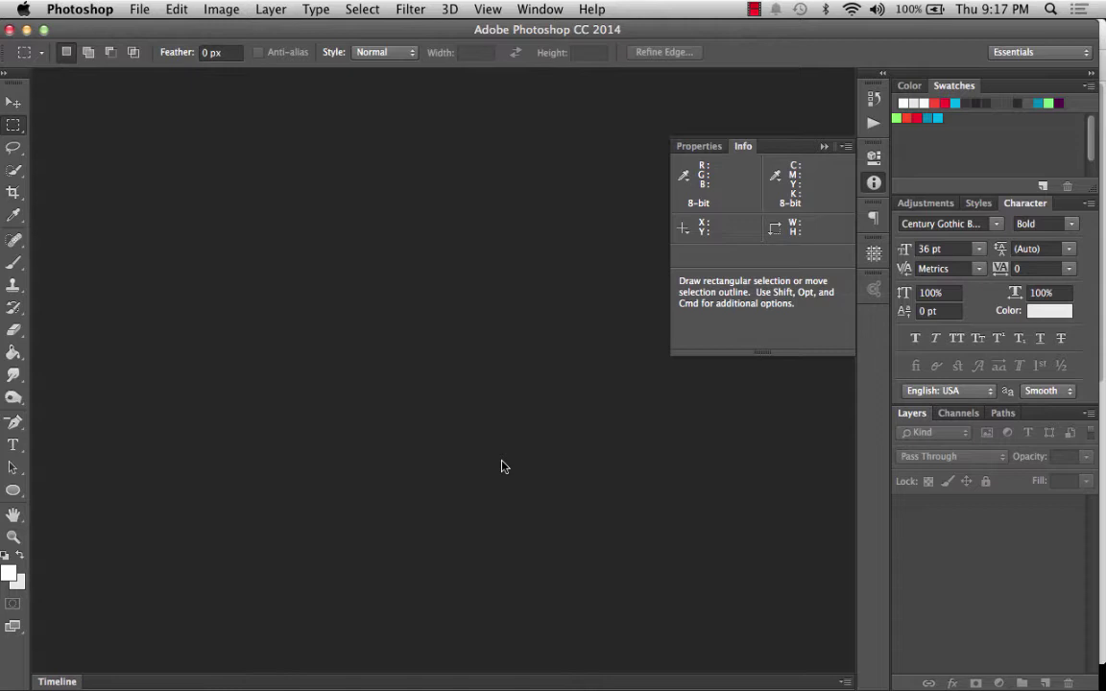
# Switch from Photoshop to Chrome to show the 1280-view-drawing1.jpg site sketch.
pyautogui.moveTo(8, 246)
pyautogui.click(45, 198)
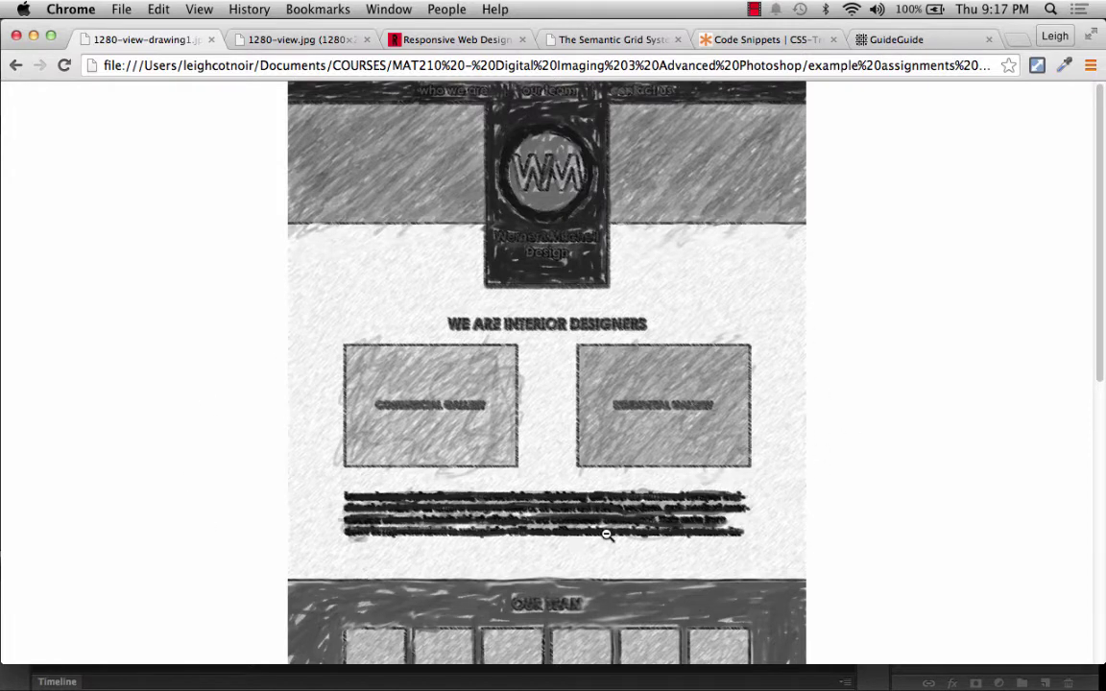
pyautogui.scroll(-10, 422, 500)
pyautogui.scroll(1, 606, 534)
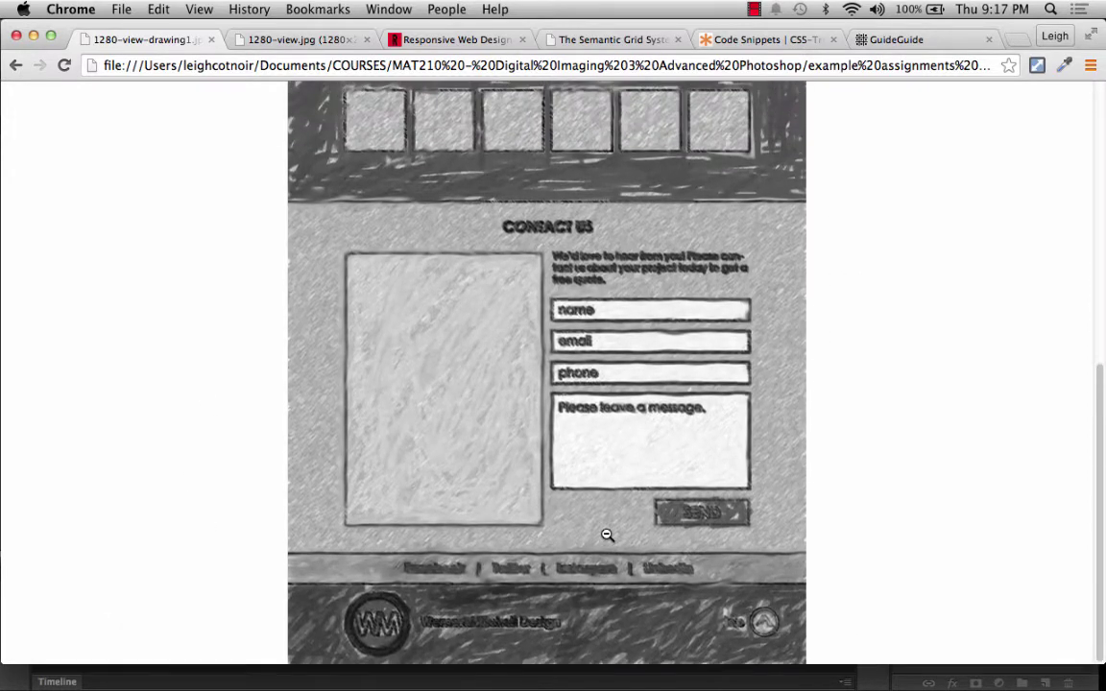
pyautogui.scroll(10, 670, 321)
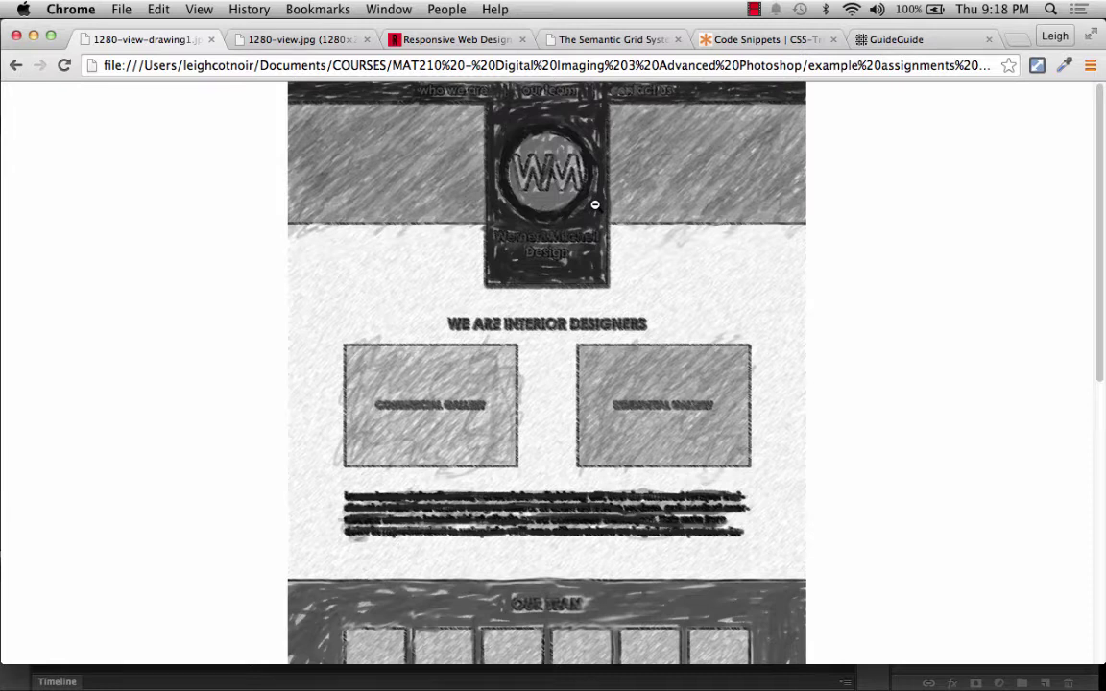
pyautogui.scroll(-3, 622, 582)
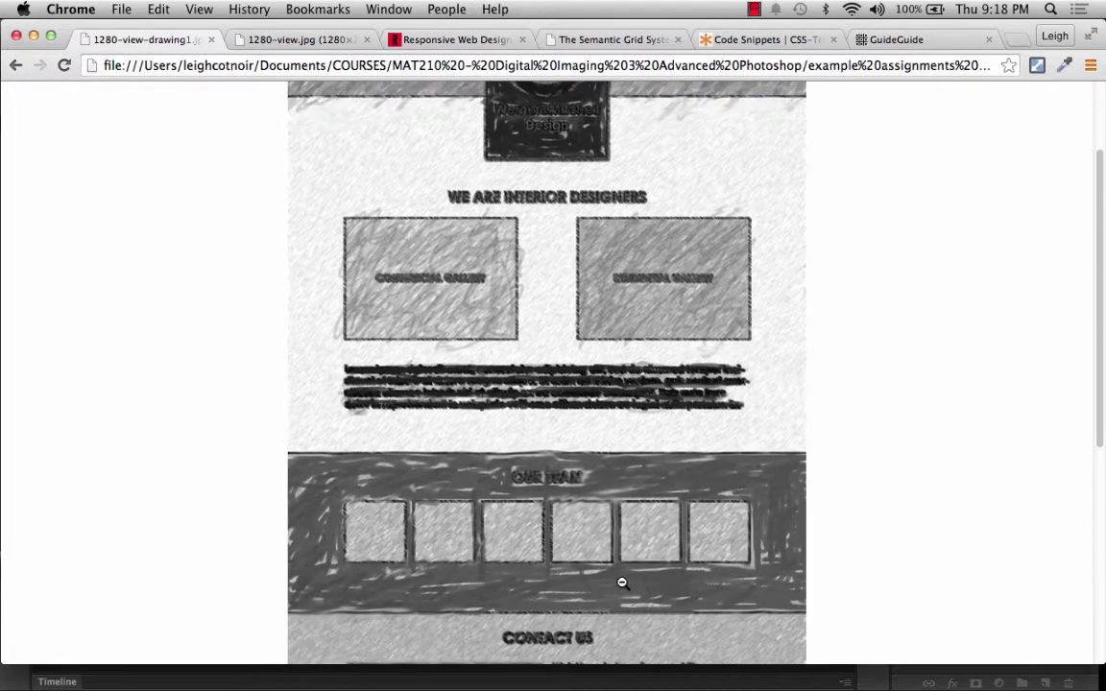
pyautogui.scroll(-4, 622, 582)
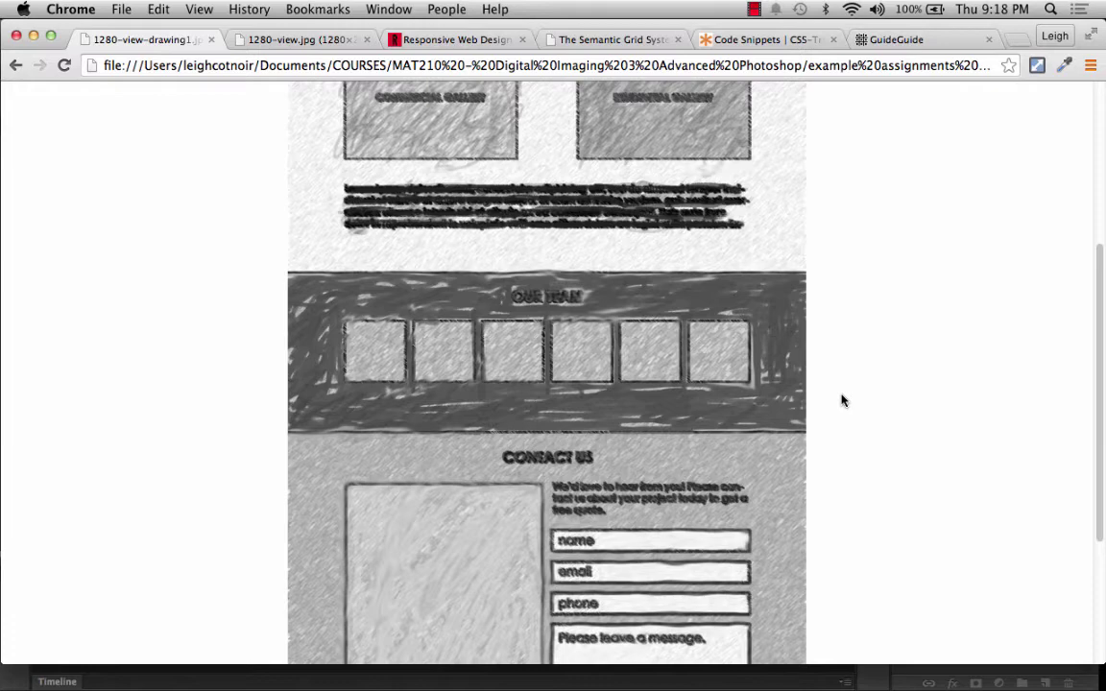
pyautogui.scroll(6, 842, 401)
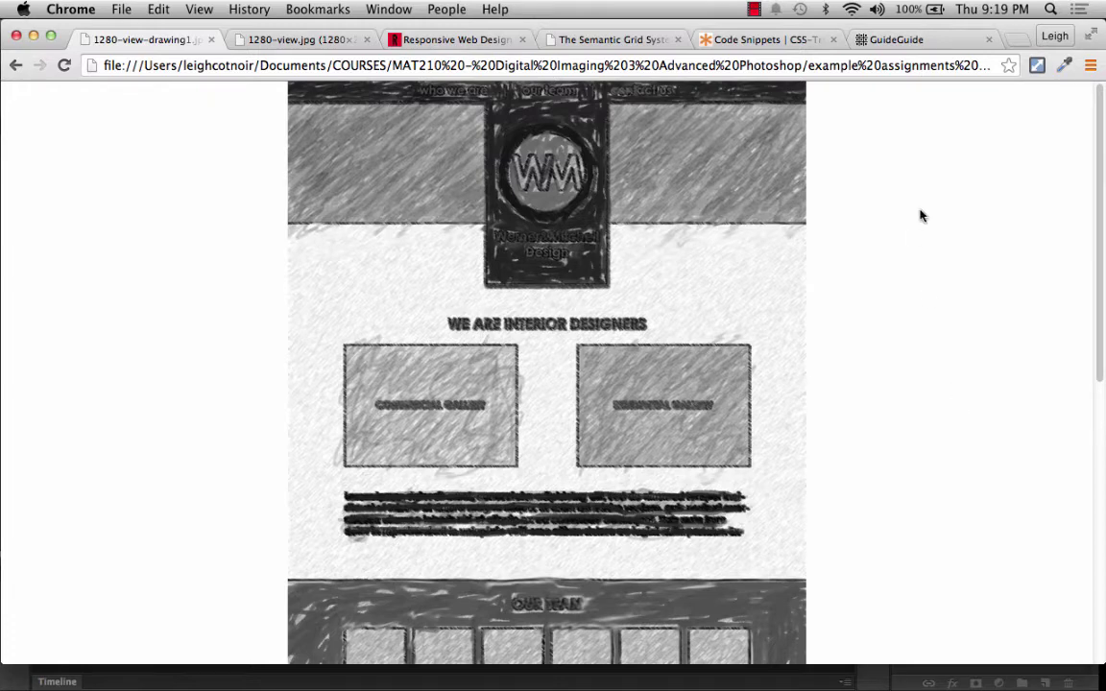
# Show the CSS-Tricks Code Snippets page and narrow Chrome repeatedly to watch it reflow.
pyautogui.click(779, 39)
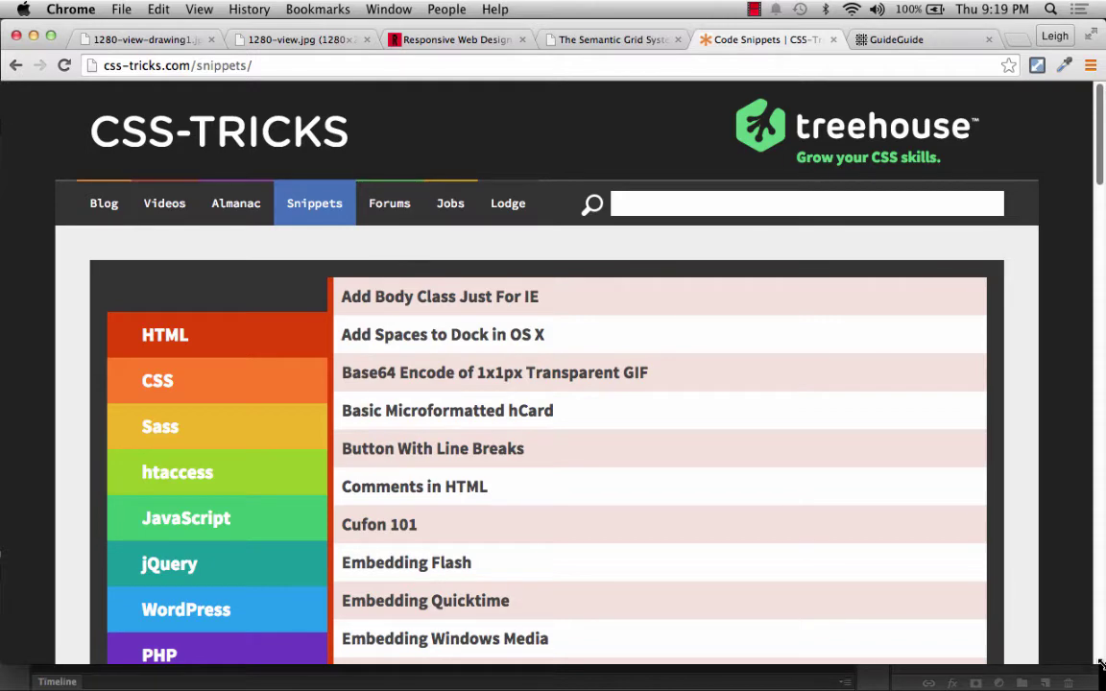
pyautogui.moveTo(1101, 665); pyautogui.dragTo(882, 677)
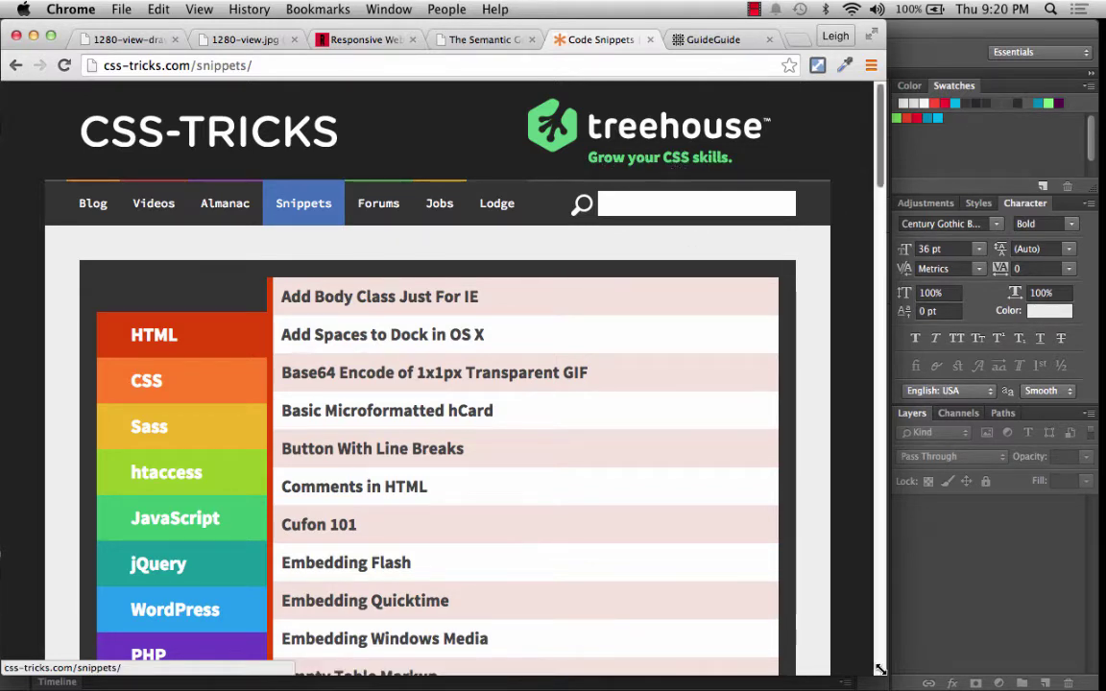
pyautogui.moveTo(876, 666); pyautogui.dragTo(869, 667)
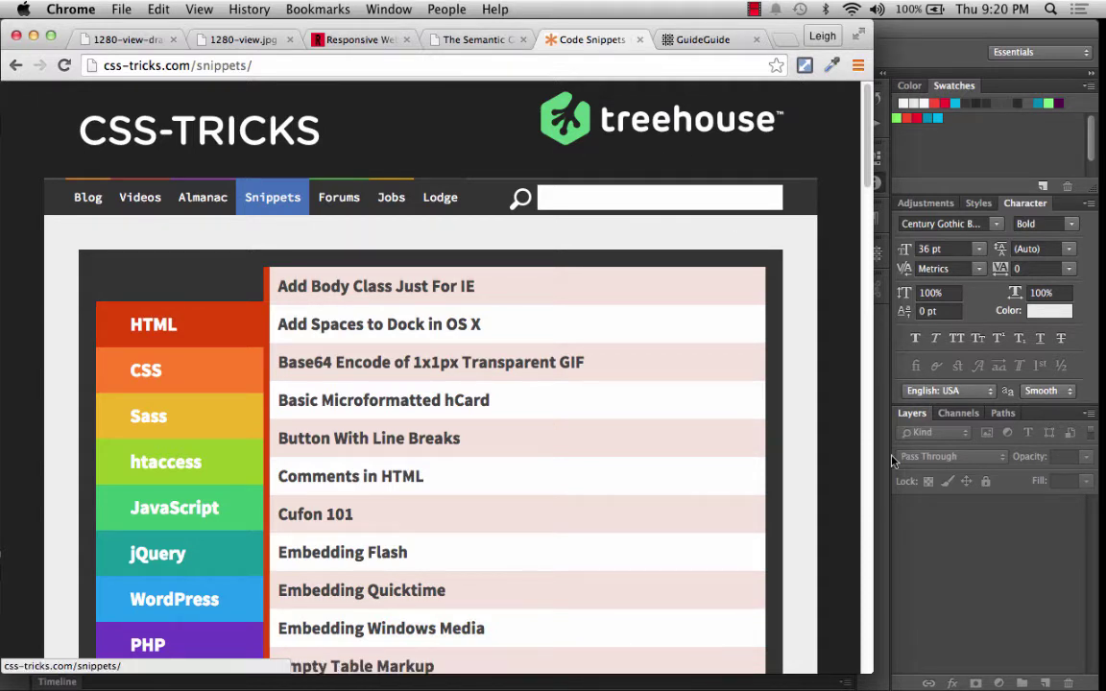
pyautogui.moveTo(873, 674); pyautogui.dragTo(866, 674)
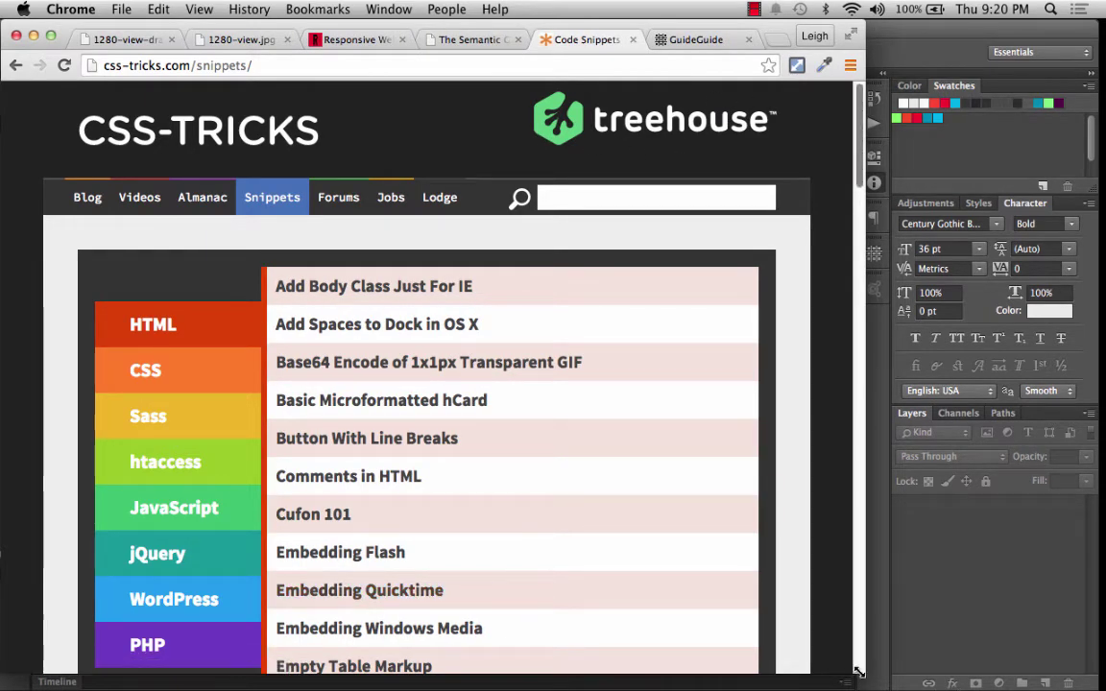
pyautogui.moveTo(859, 672)
pyautogui.mouseDown()
pyautogui.moveTo(840, 673)
pyautogui.moveTo(864, 673)
pyautogui.mouseUp()
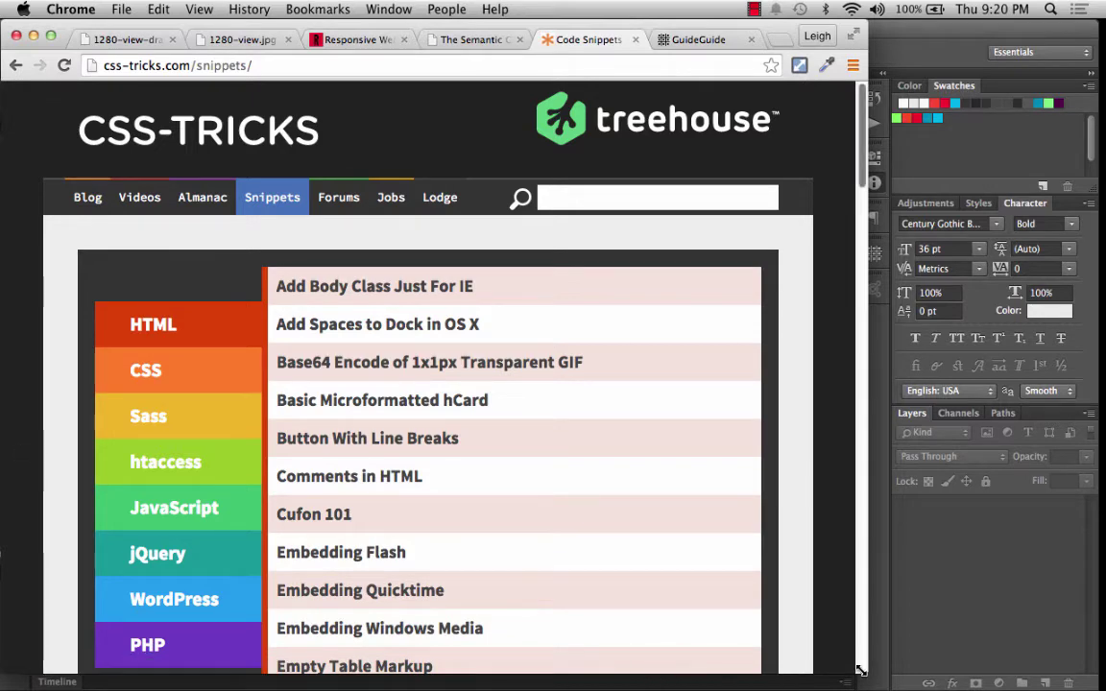
pyautogui.moveTo(860, 670); pyautogui.dragTo(839, 663)
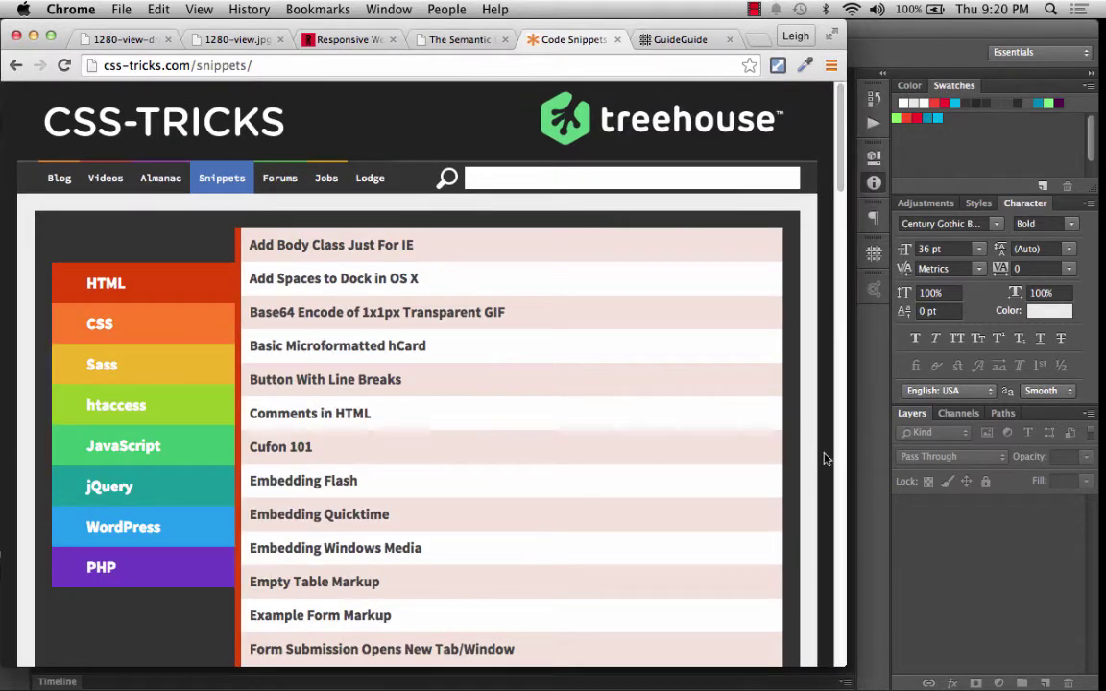
pyautogui.moveTo(8, 312)
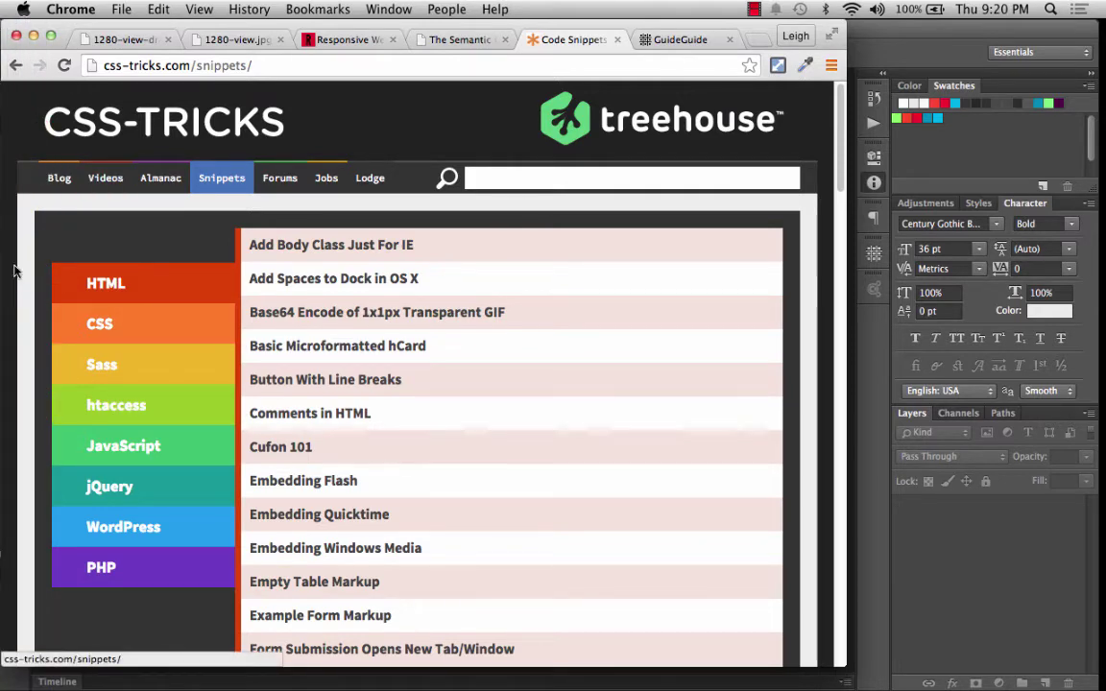
pyautogui.moveTo(672, 22); pyautogui.dragTo(701, 22)
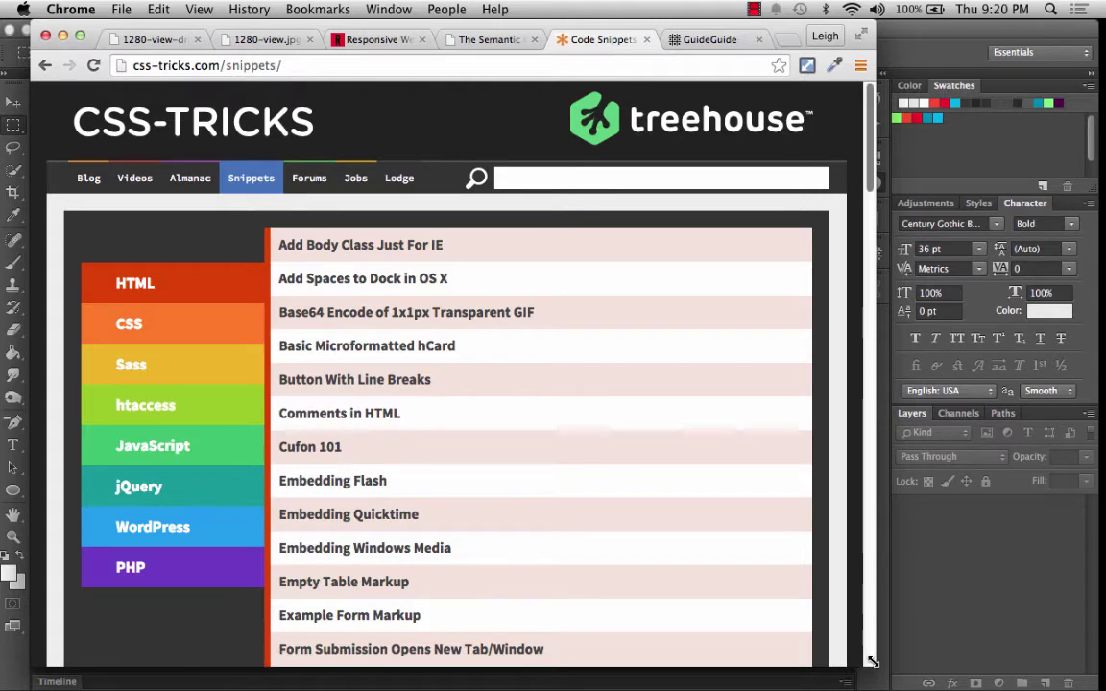
# Narrow Chrome until search drops below navigation and categories become buttons, then re-widen it.
pyautogui.moveTo(873, 661); pyautogui.dragTo(711, 662)
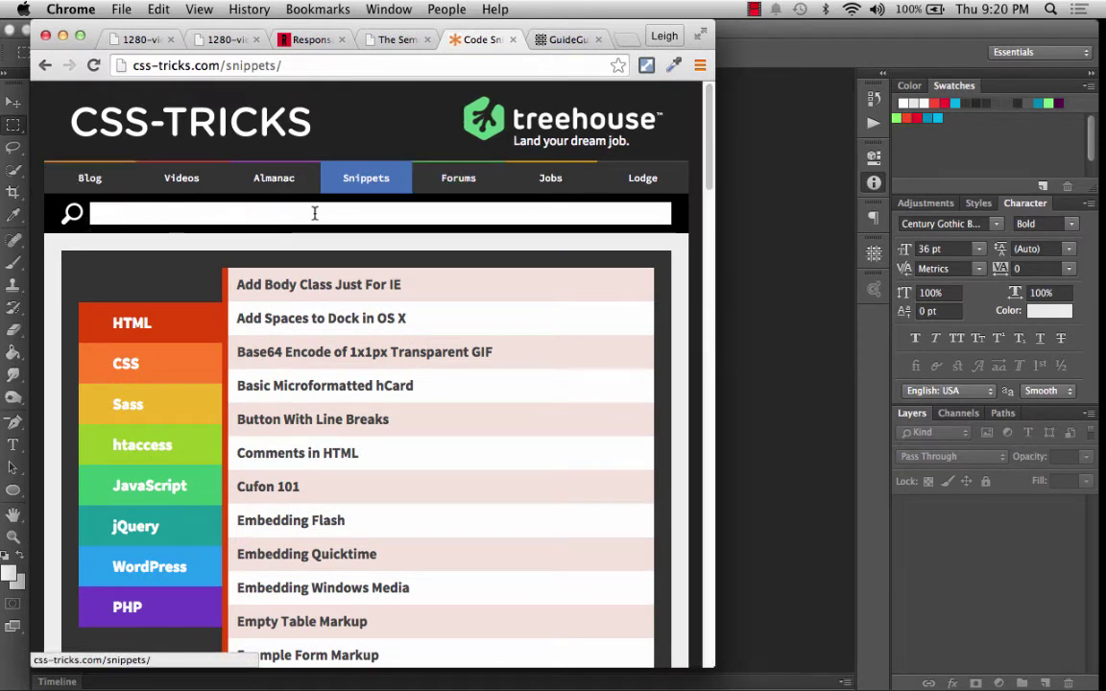
pyautogui.moveTo(711, 667); pyautogui.dragTo(736, 663)
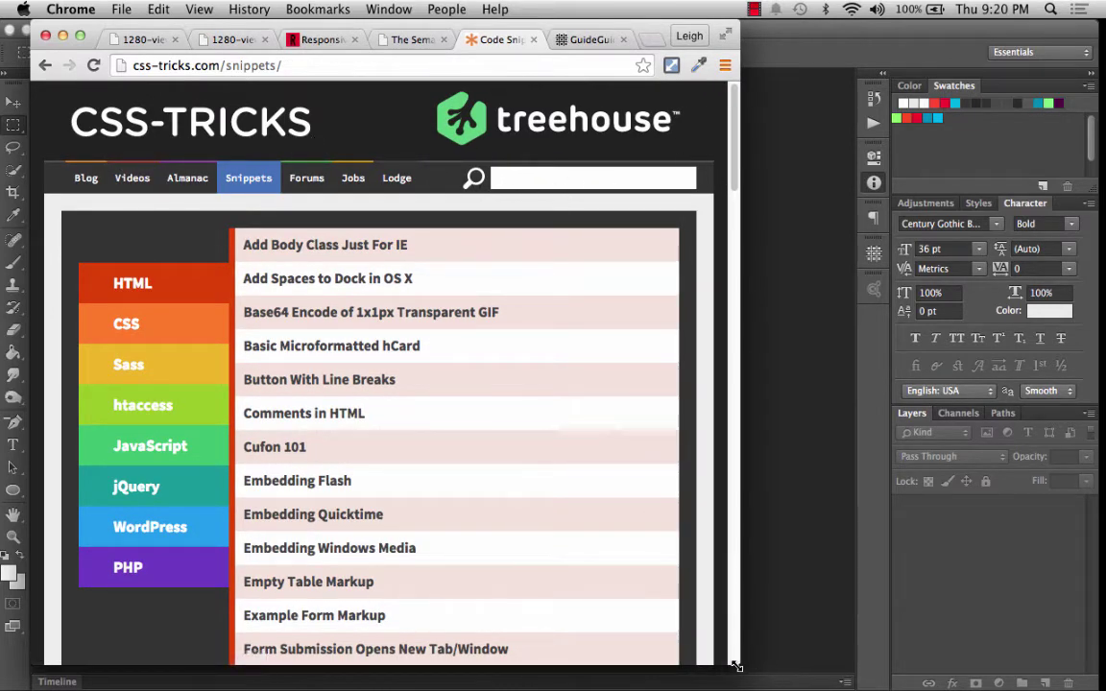
pyautogui.moveTo(735, 662); pyautogui.dragTo(709, 662)
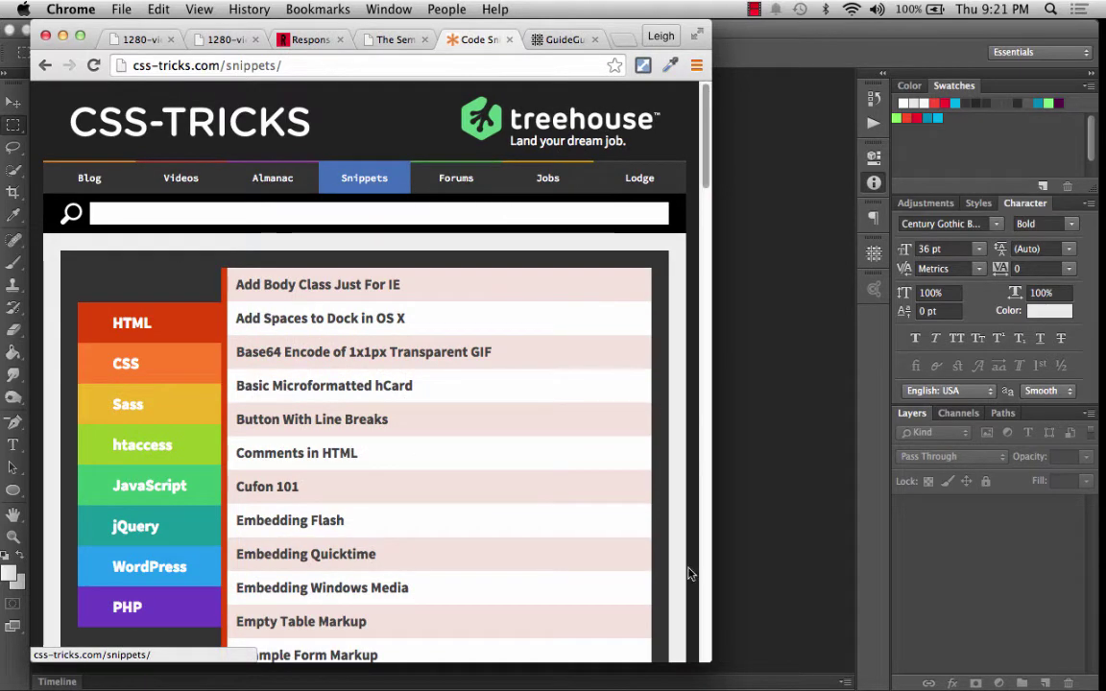
pyautogui.moveTo(706, 661); pyautogui.dragTo(622, 661)
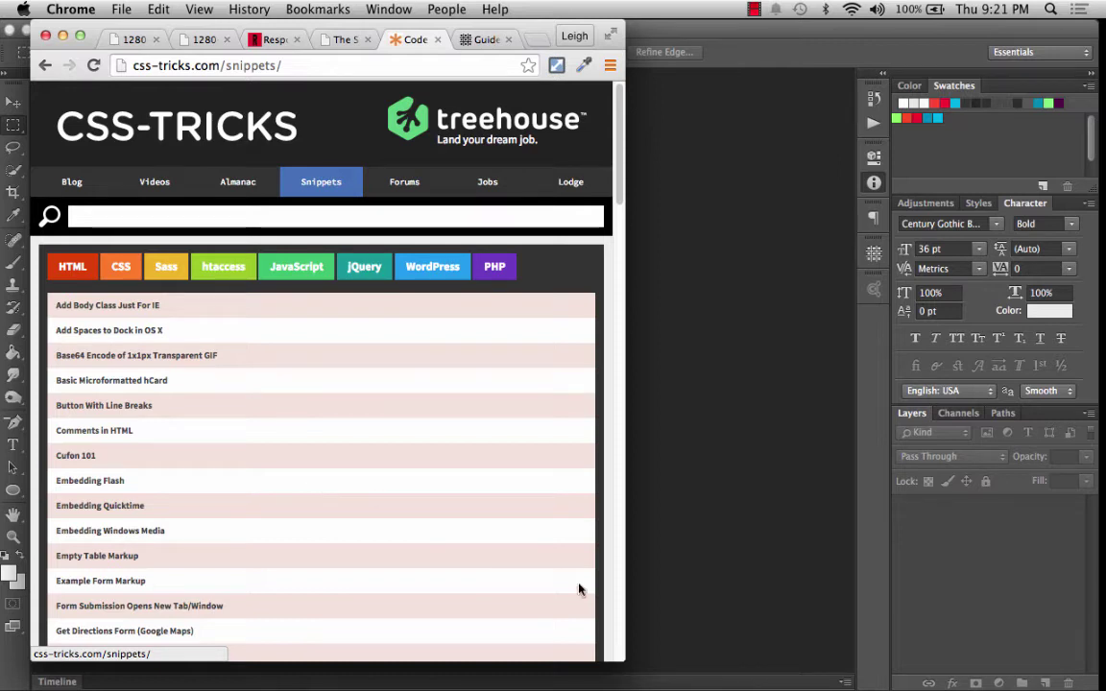
pyautogui.moveTo(622, 662); pyautogui.dragTo(481, 658)
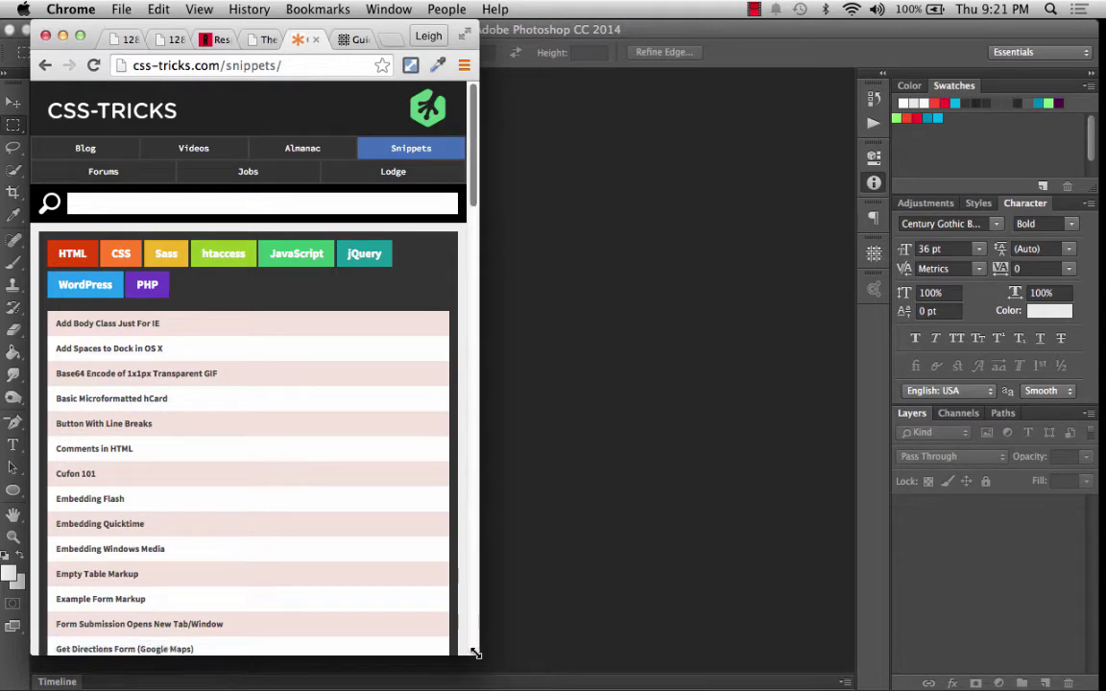
pyautogui.moveTo(475, 653); pyautogui.dragTo(1041, 643)
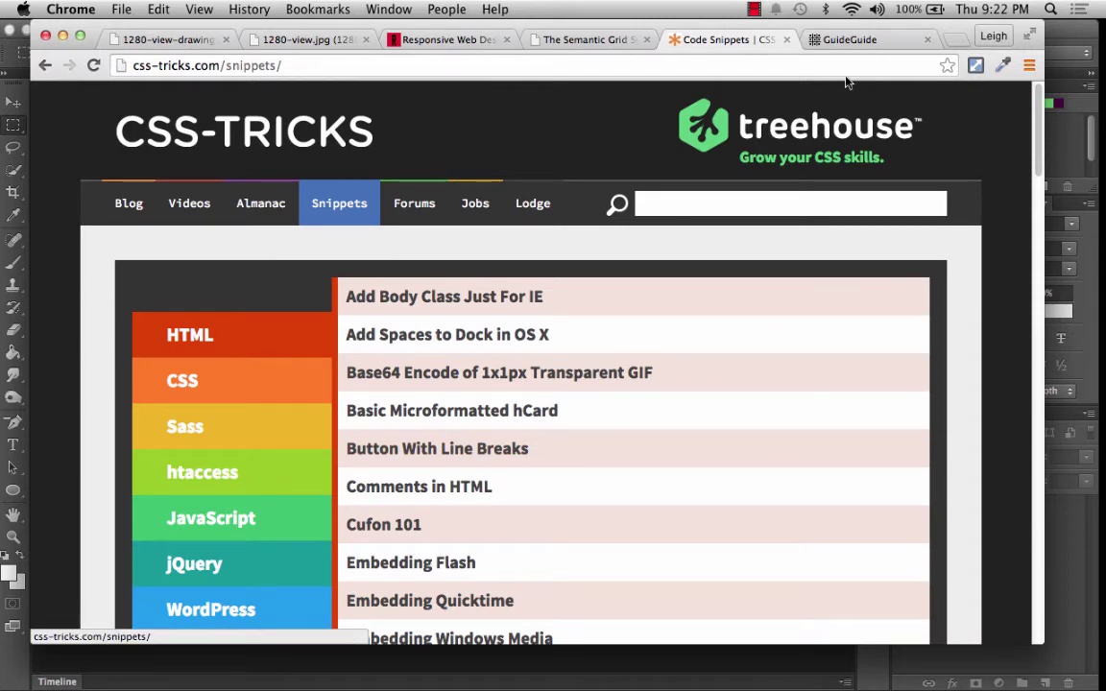
# On the Semantic Grid example, narrow to phone width so Sidebar stacks, then widen again.
pyautogui.click(600, 41)
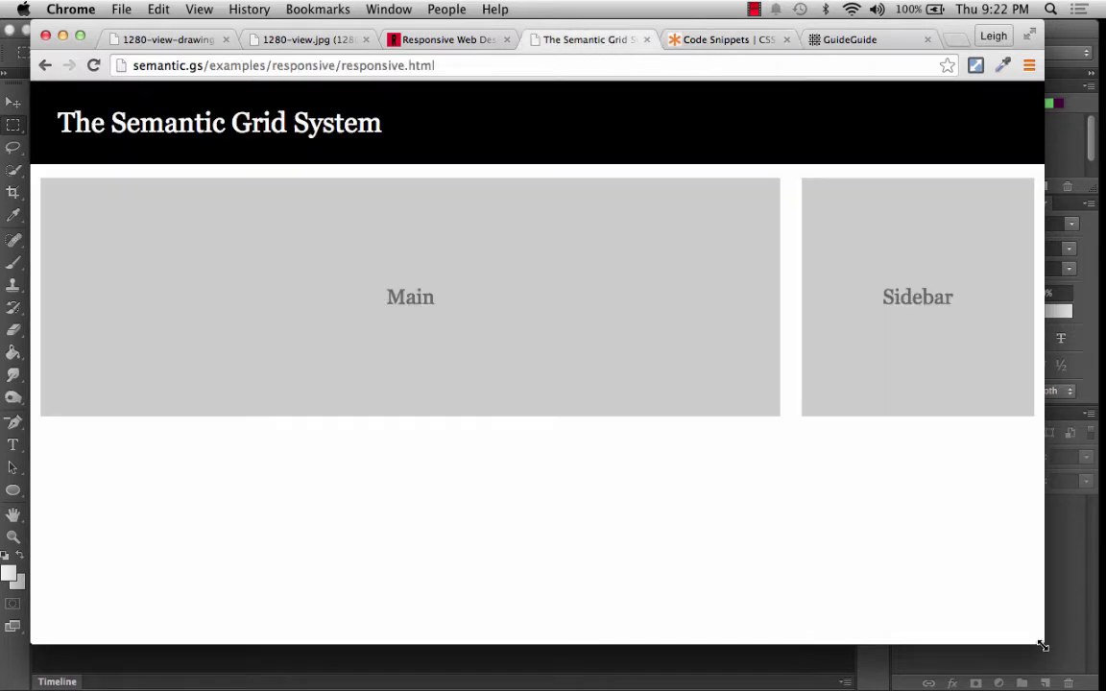
pyautogui.moveTo(1042, 647); pyautogui.dragTo(849, 672)
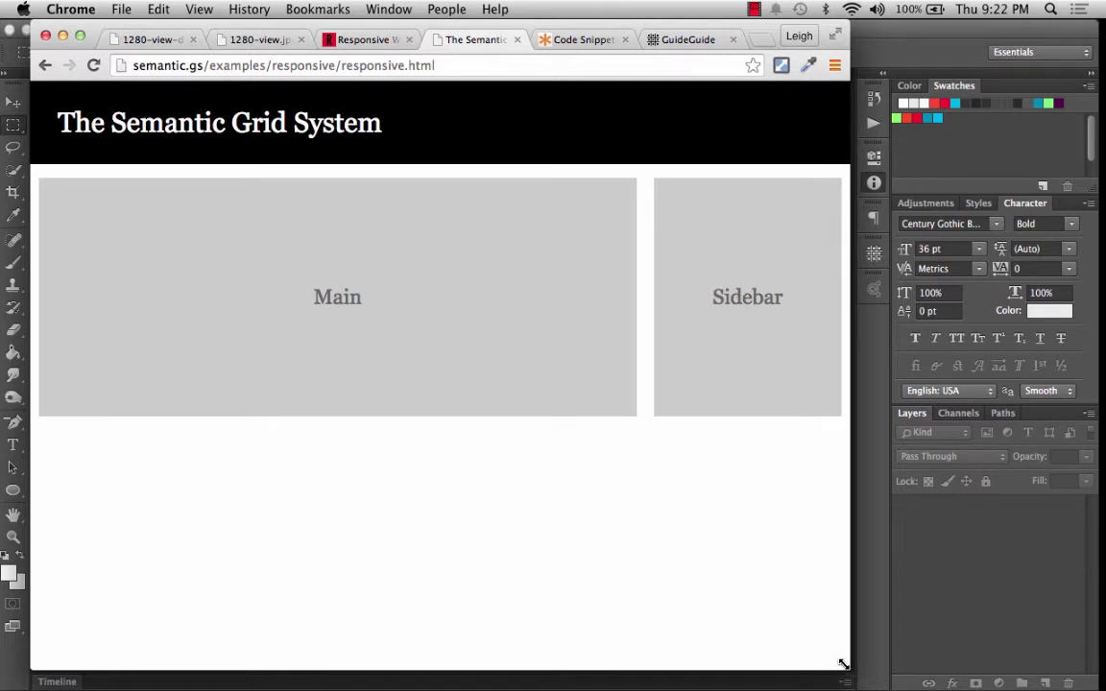
pyautogui.moveTo(846, 666); pyautogui.dragTo(618, 678)
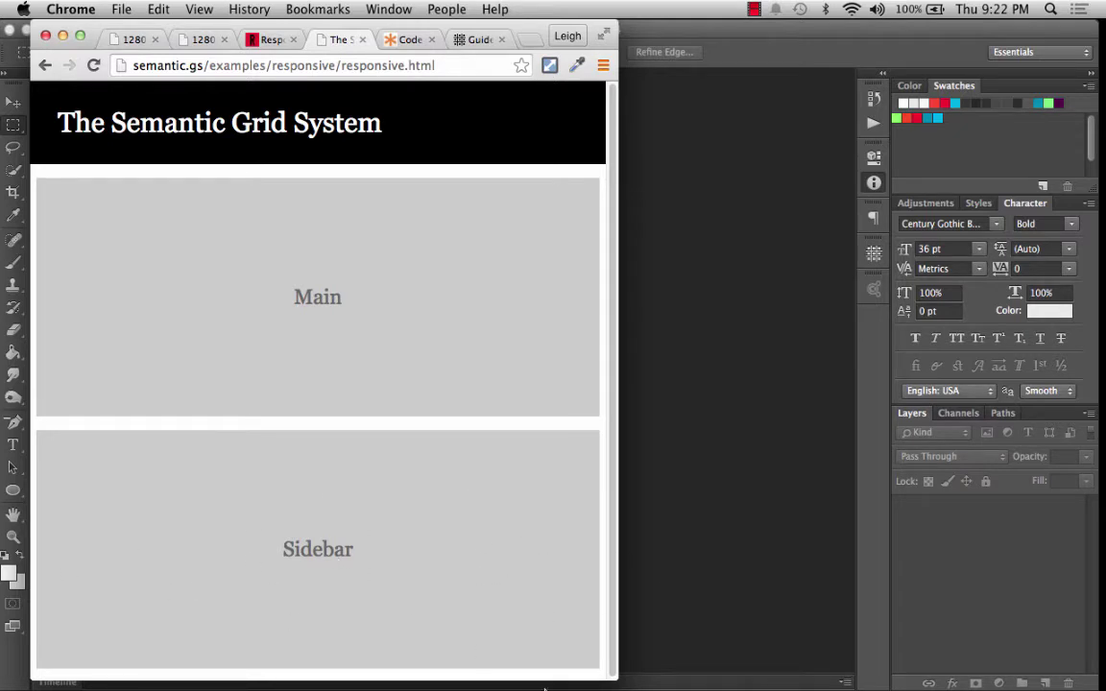
pyautogui.moveTo(614, 679); pyautogui.dragTo(377, 680)
pyautogui.scroll(-1, 273, 555)
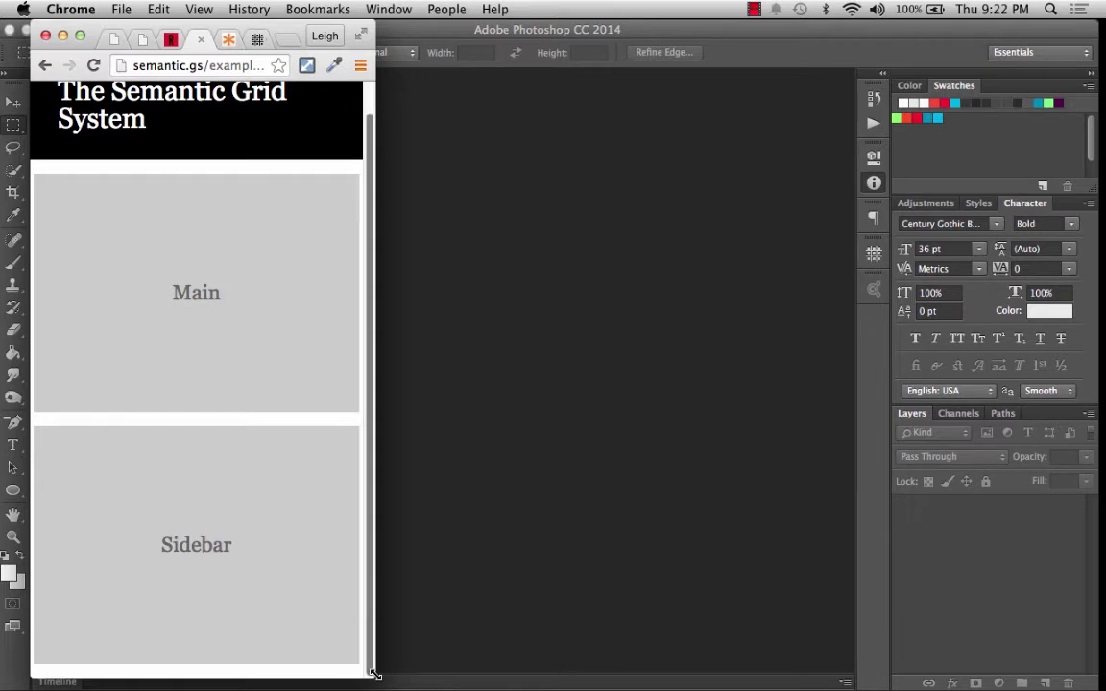
pyautogui.moveTo(375, 671); pyautogui.dragTo(1067, 685)
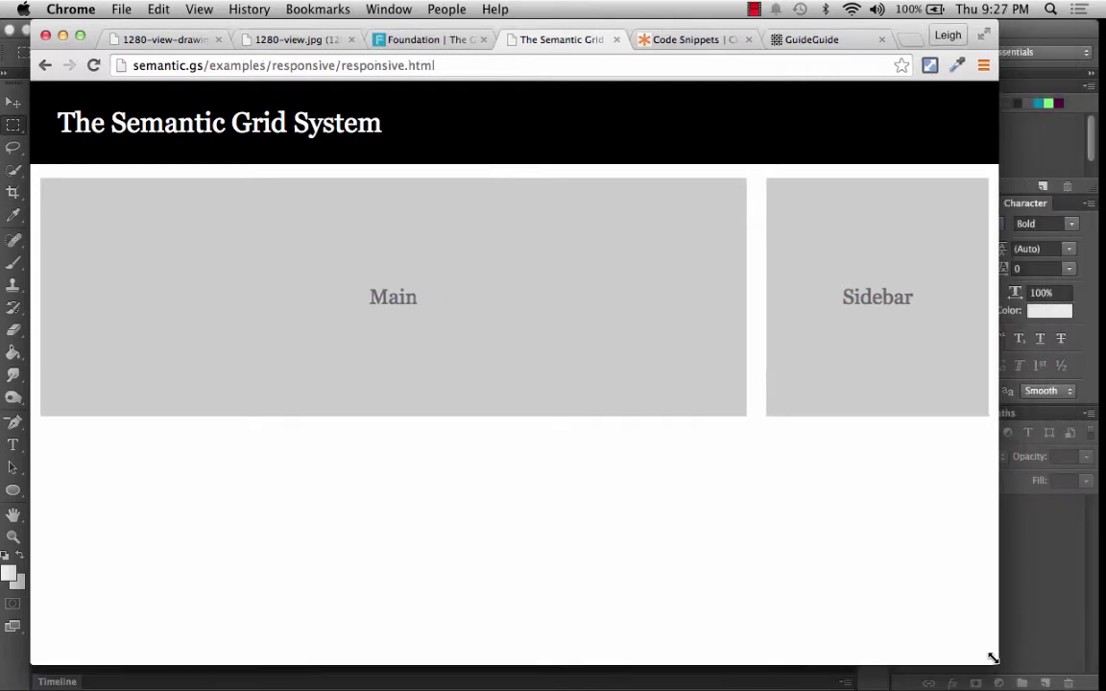
pyautogui.moveTo(987, 656); pyautogui.dragTo(1037, 651)
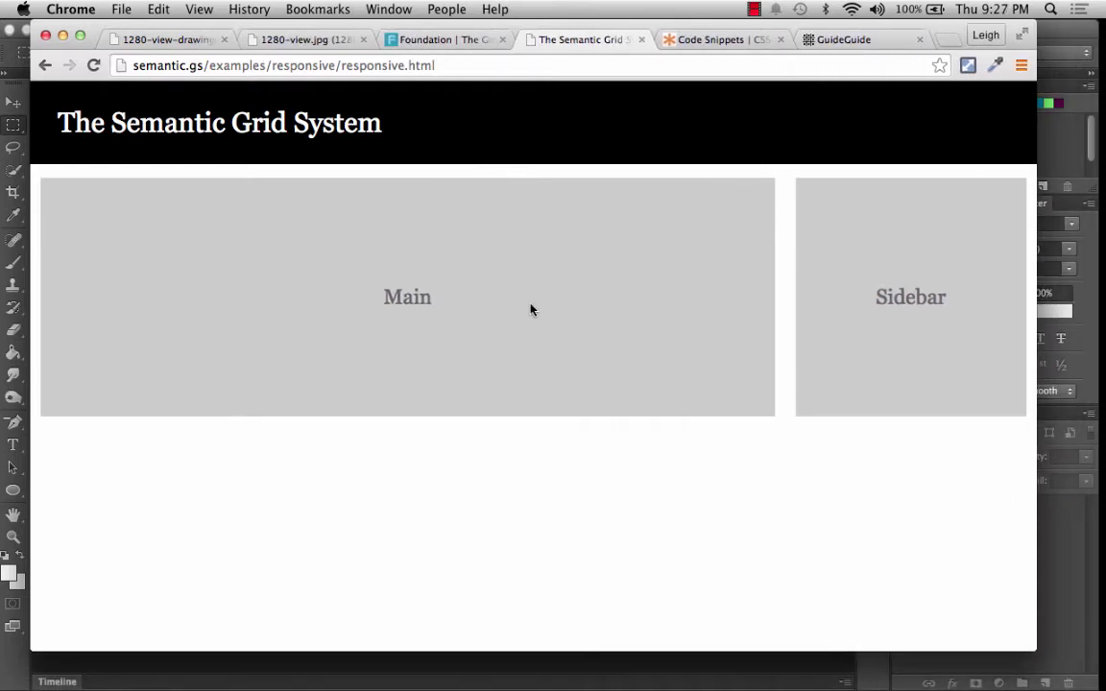
# Open the ZURB Foundation Grid page and scroll through its 12-column examples and back up.
pyautogui.click(427, 41)
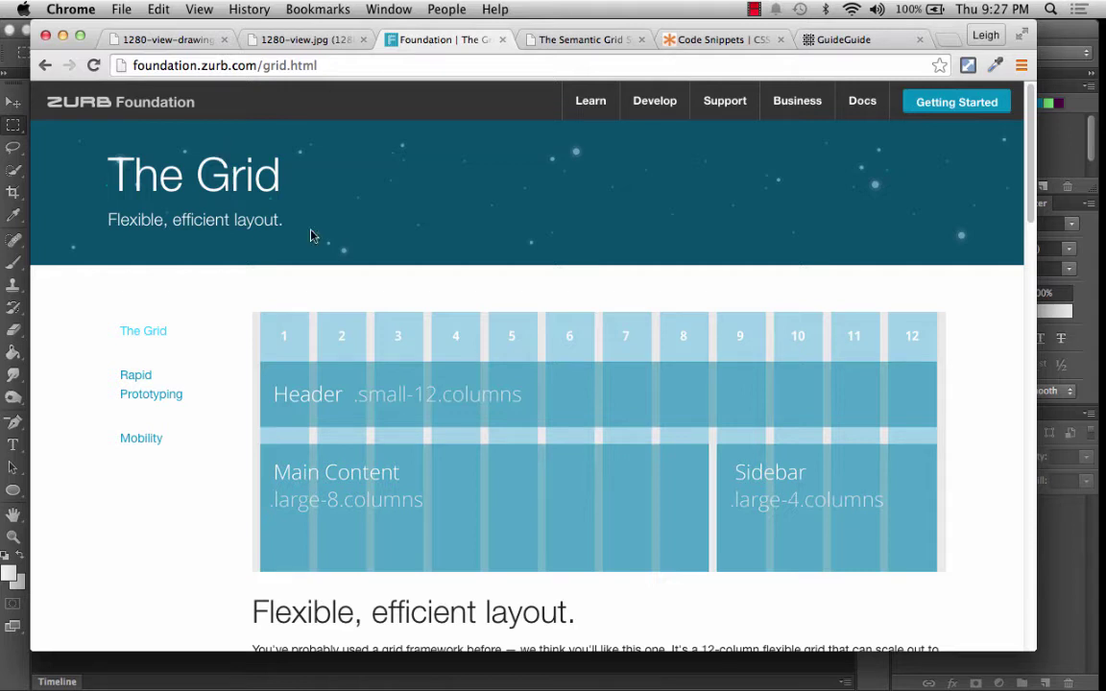
pyautogui.scroll(-2, 379, 278)
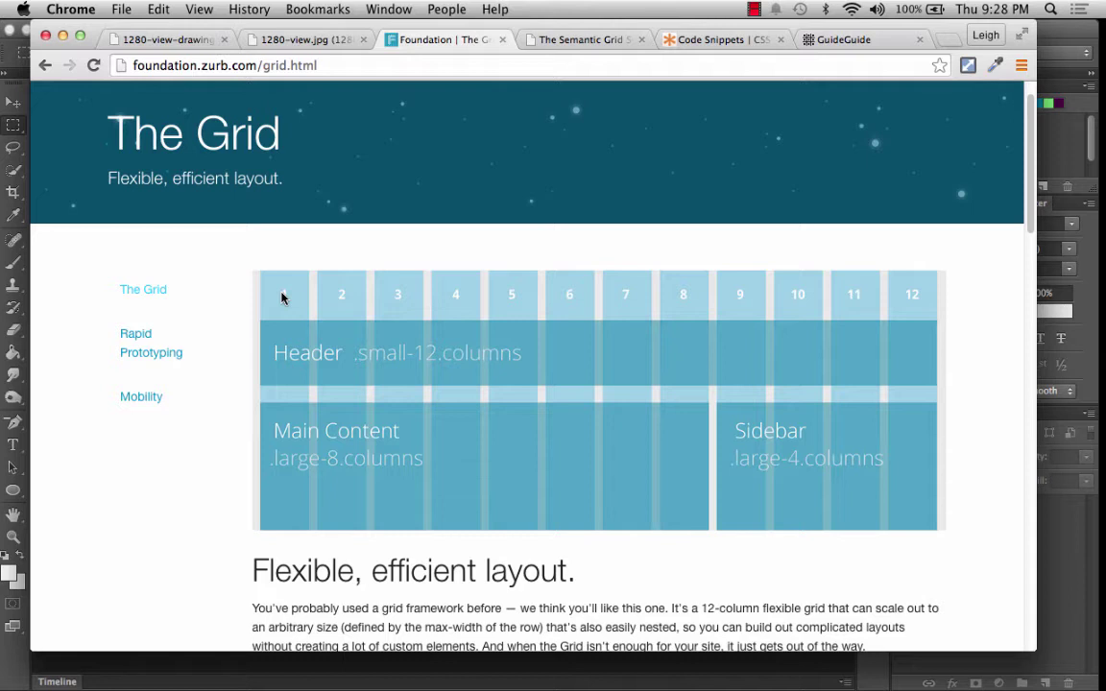
pyautogui.scroll(-2, 281, 298)
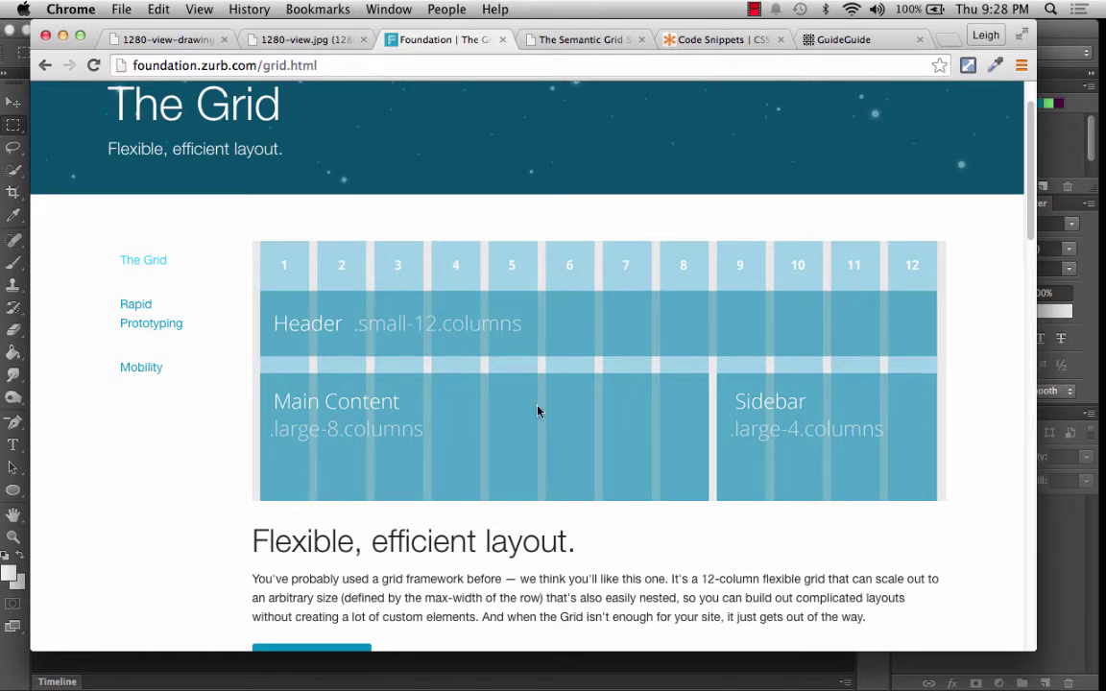
pyautogui.scroll(-2, 429, 383)
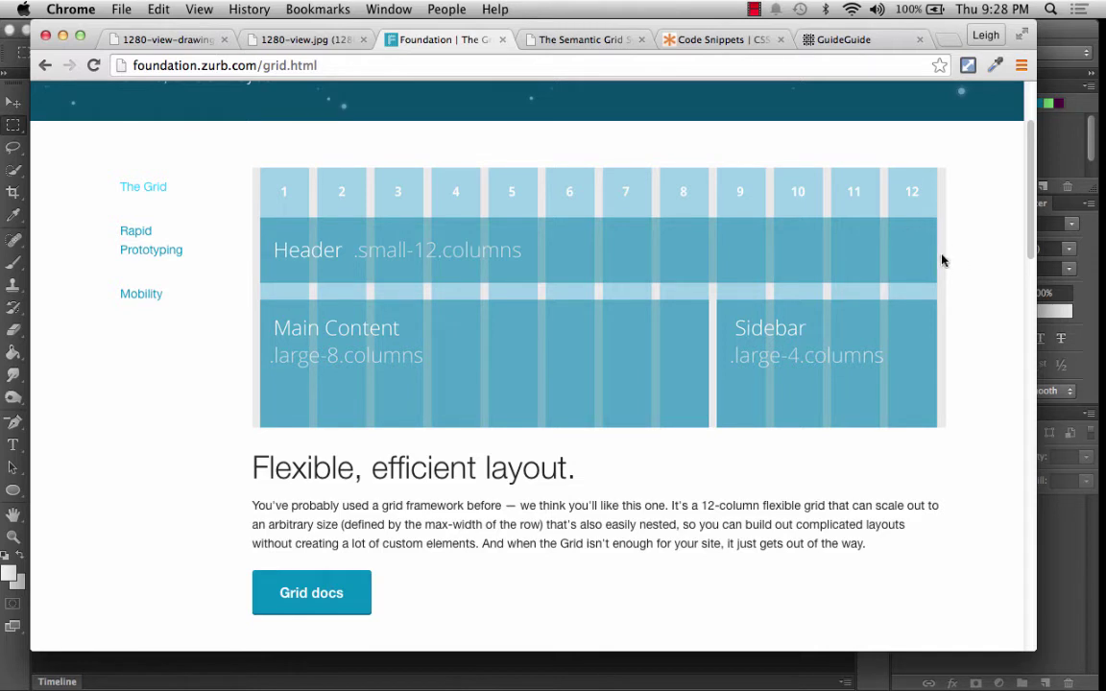
pyautogui.scroll(-1, 484, 320)
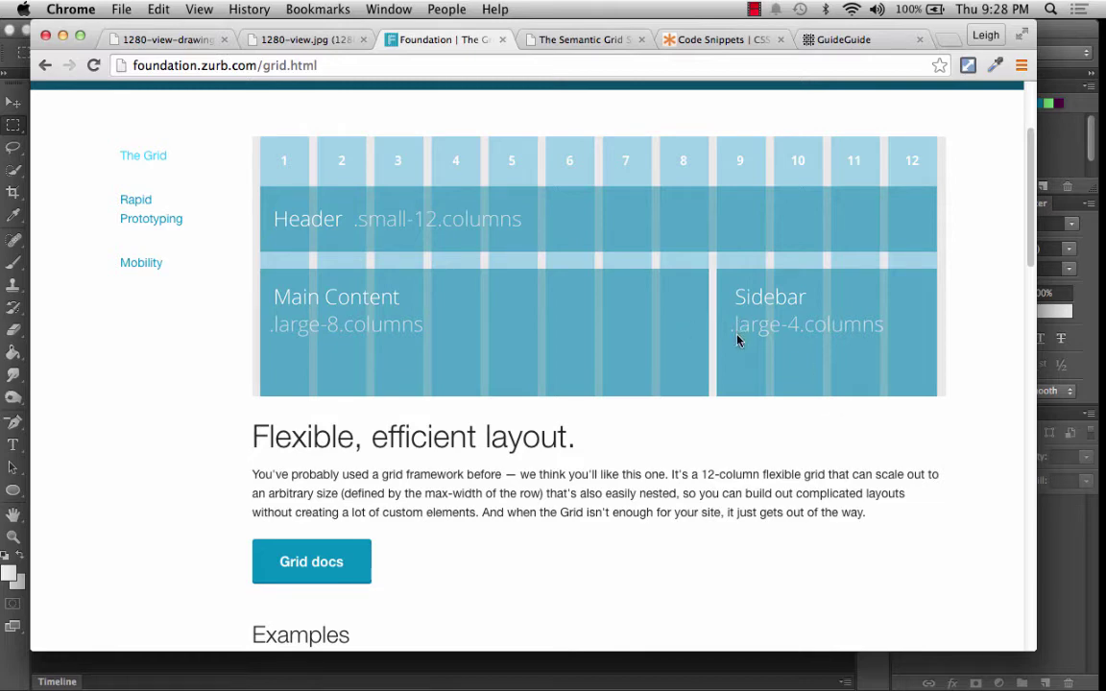
pyautogui.scroll(-10, 732, 439)
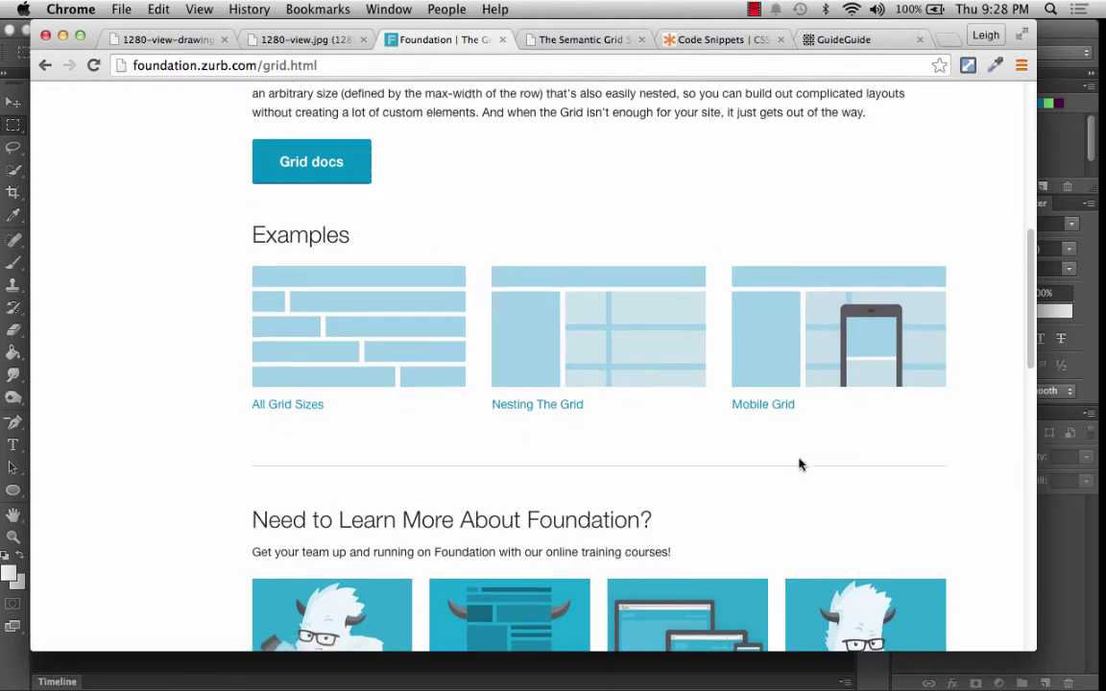
pyautogui.scroll(-8, 793, 440)
pyautogui.scroll(-8, 799, 464)
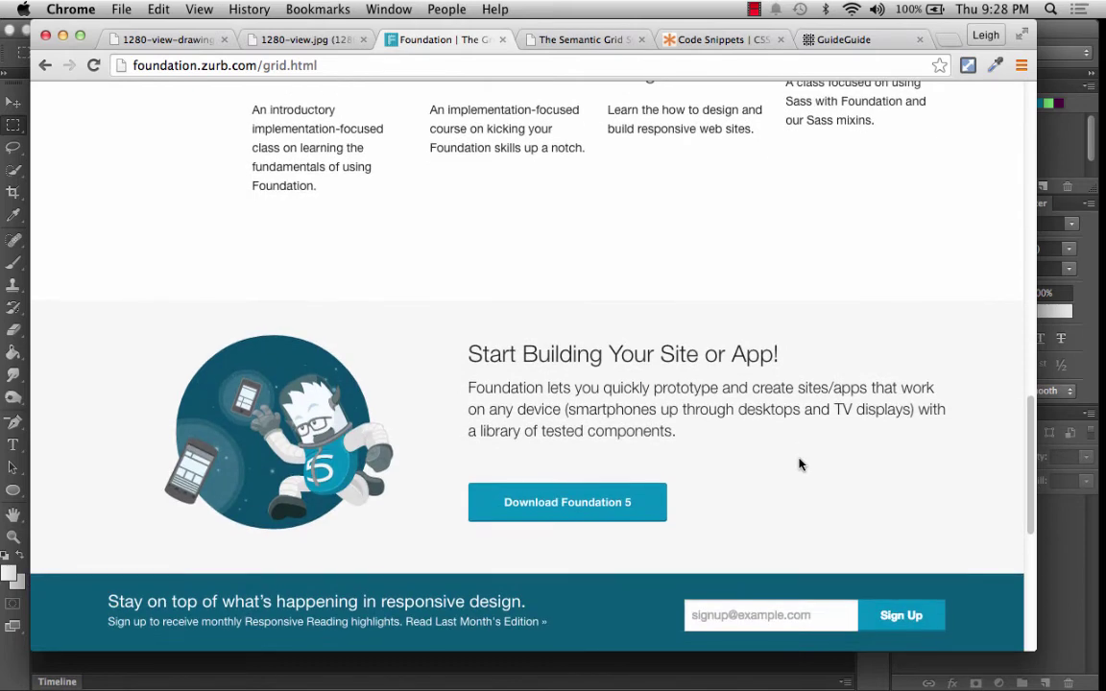
pyautogui.scroll(17, 798, 464)
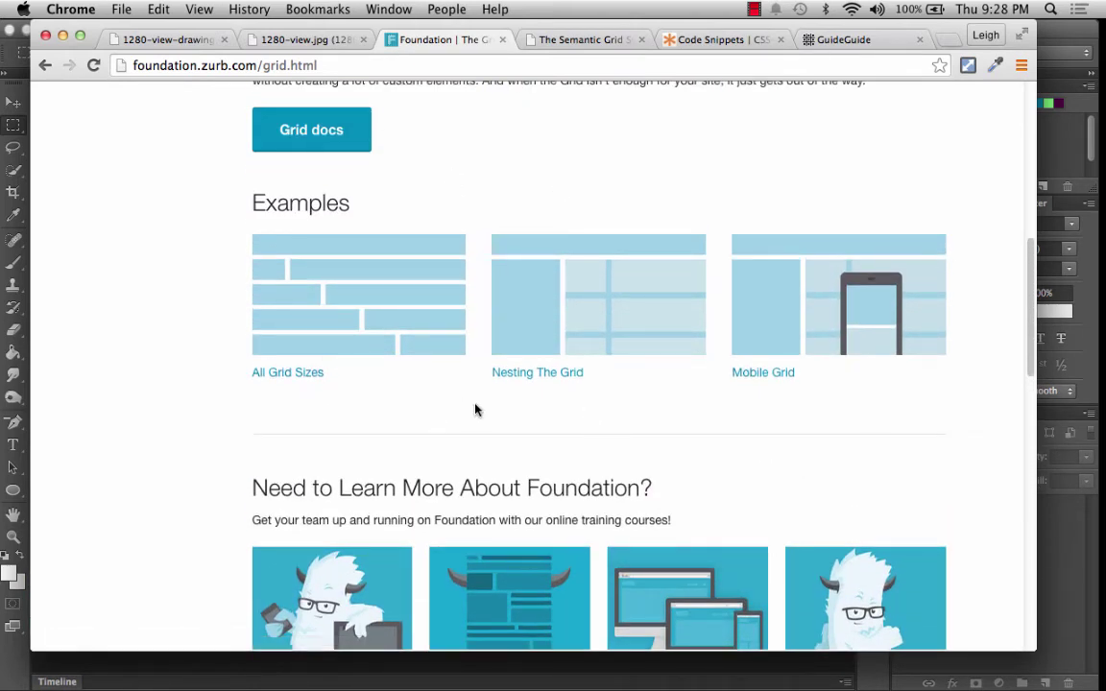
pyautogui.scroll(10, 475, 410)
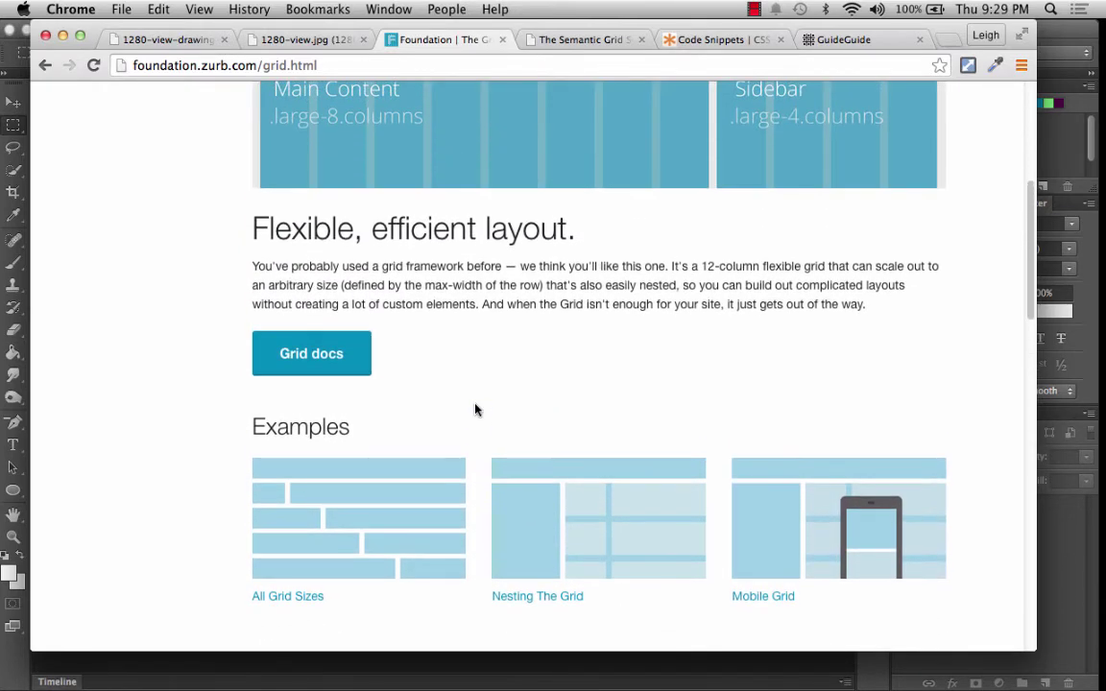
pyautogui.scroll(2, 474, 409)
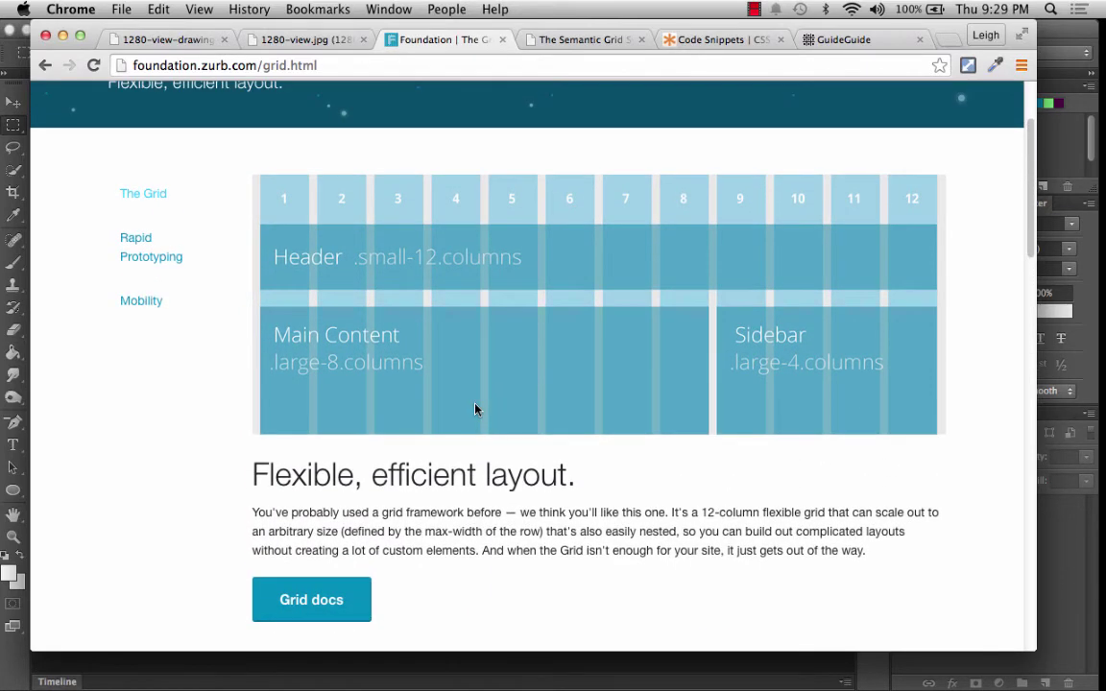
pyautogui.scroll(3, 475, 410)
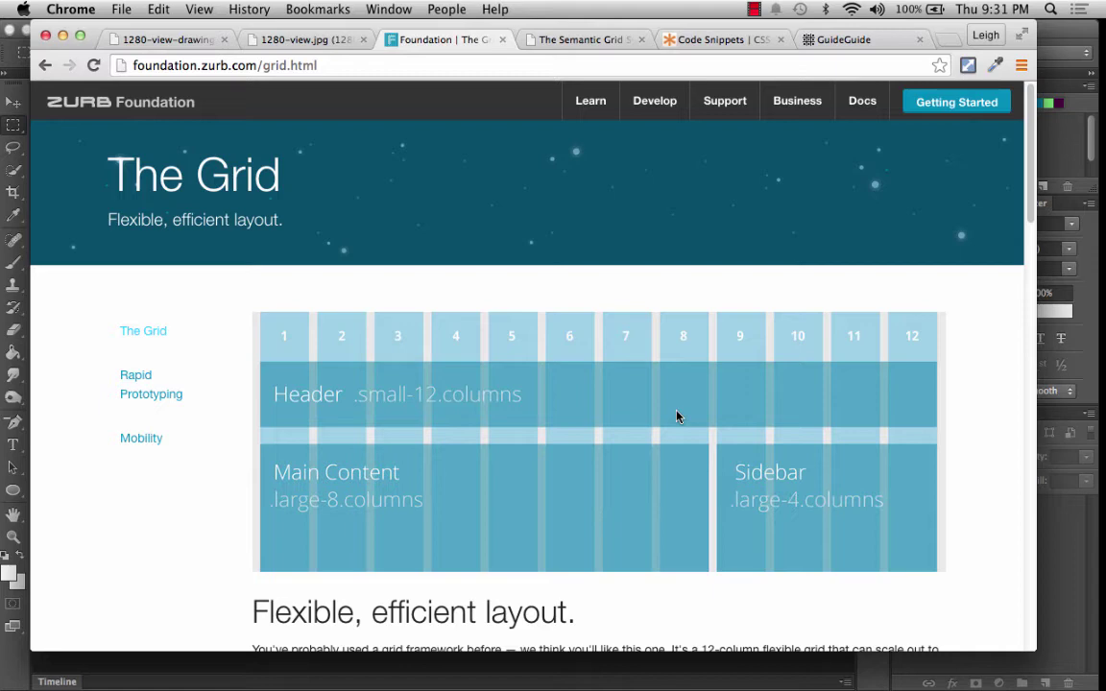
# Resize and reposition the Chrome window on the CSS-Tricks tab, then return to Semantic Grid.
pyautogui.click(691, 39)
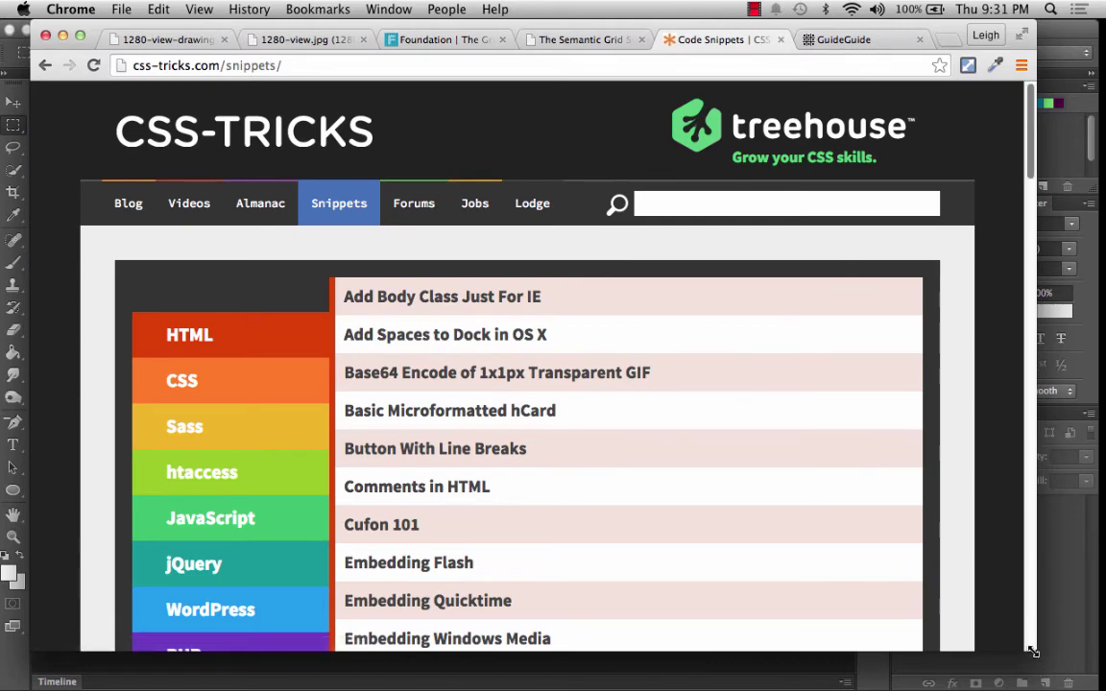
pyautogui.moveTo(1033, 651); pyautogui.dragTo(407, 595)
pyautogui.moveTo(288, 24); pyautogui.dragTo(680, 23)
pyautogui.moveTo(1000, 660); pyautogui.dragTo(914, 672)
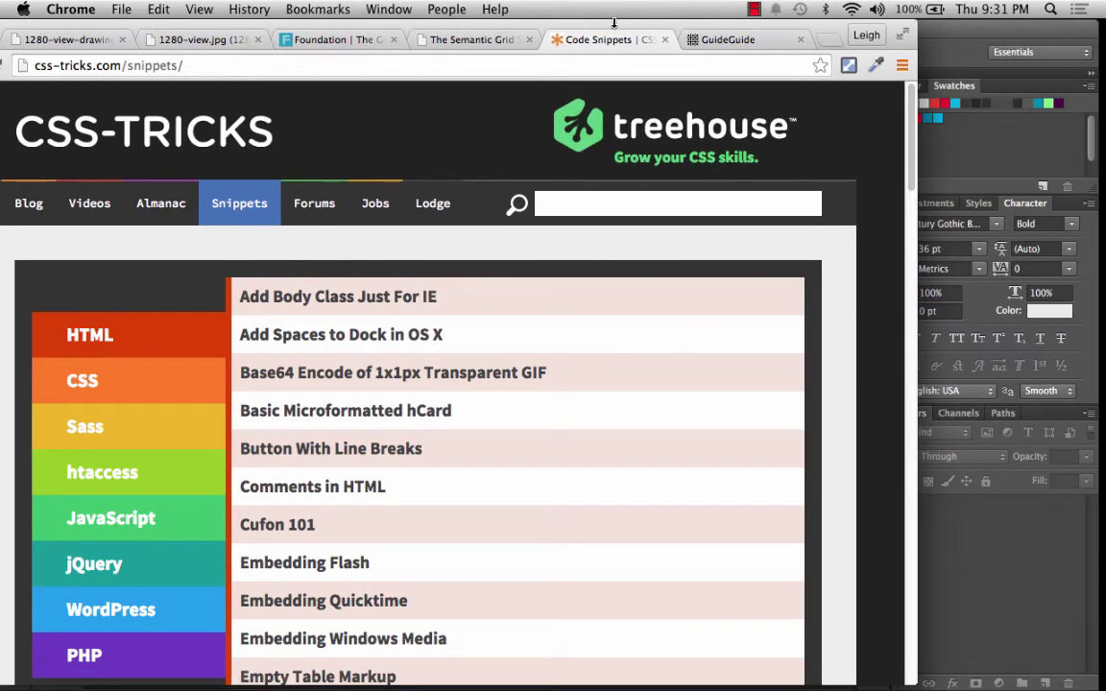
pyautogui.moveTo(614, 21); pyautogui.dragTo(741, 8)
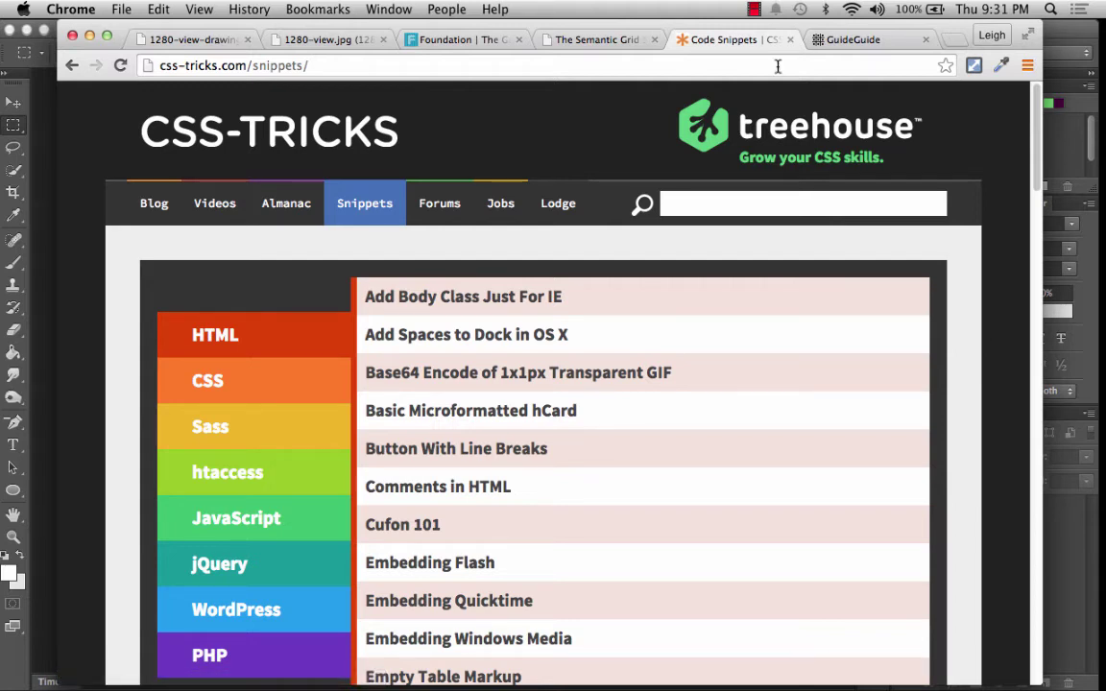
pyautogui.click(596, 40)
# Bring up the Built-in Display settings over the Foundation page and move them left.
pyautogui.click(478, 43)
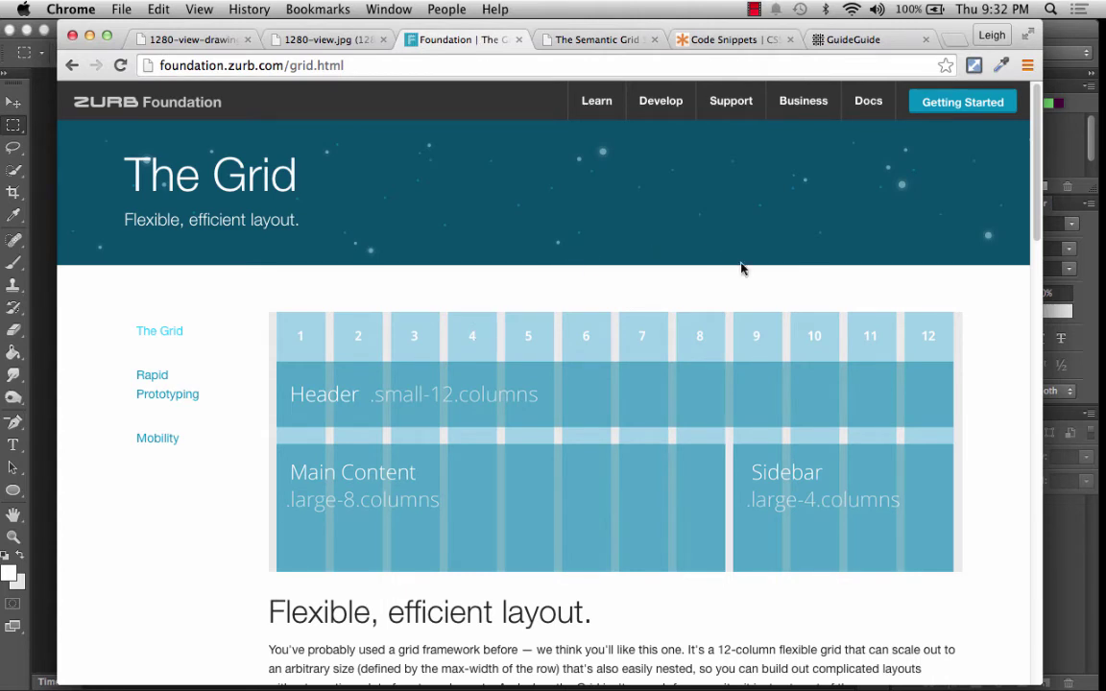
pyautogui.press('alt+XF86MonBrightnessUp')
pyautogui.moveTo(732, 140); pyautogui.dragTo(500, 134)
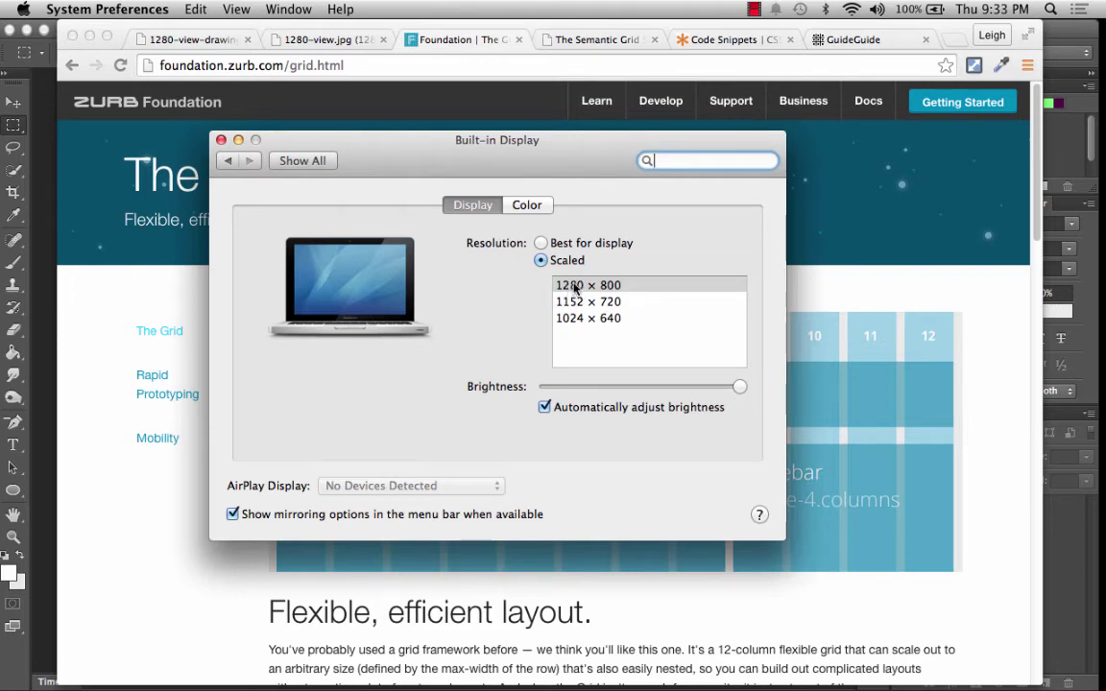
# Choose the Scaled 1280 × 800 resolution and close the display settings.
pyautogui.click(576, 288)
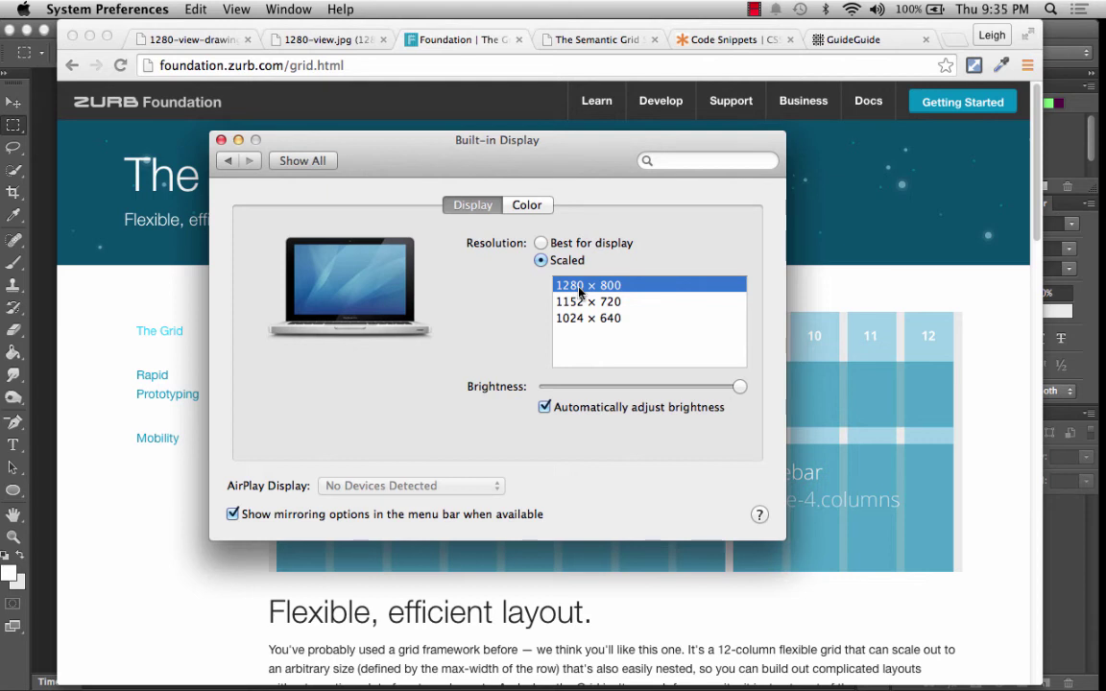
pyautogui.click(221, 140)
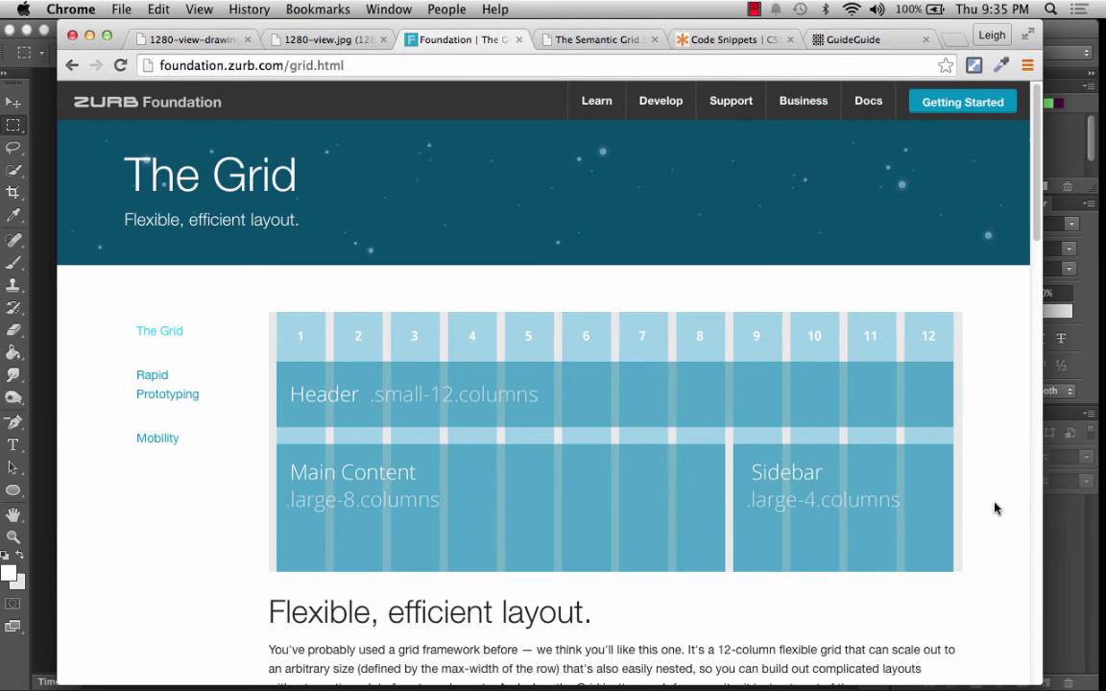
# On the CSS-Tricks snippets page, narrow Chrome to the mobile layout and widen it back.
pyautogui.click(720, 39)
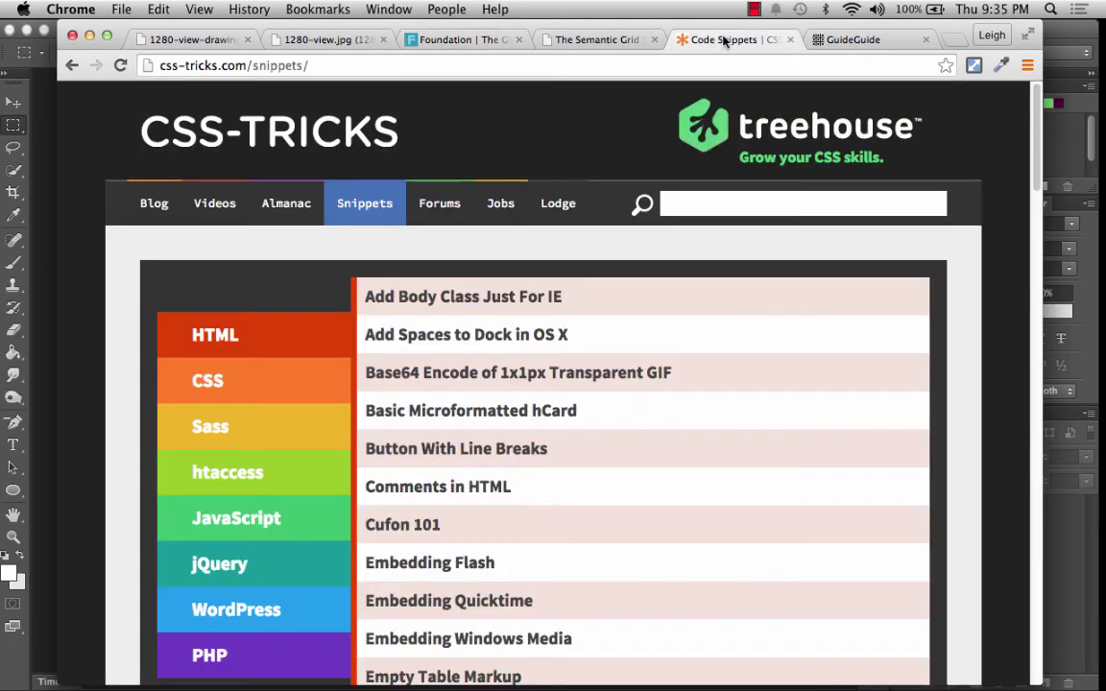
pyautogui.moveTo(1039, 682); pyautogui.dragTo(450, 659)
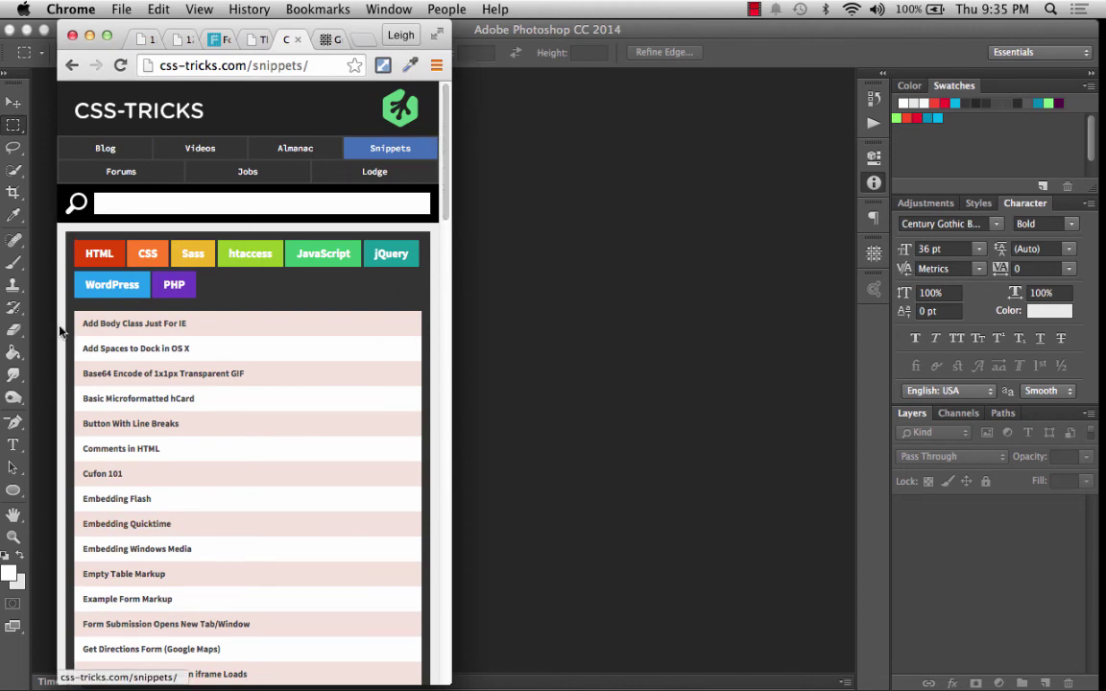
pyautogui.moveTo(449, 605); pyautogui.dragTo(773, 598)
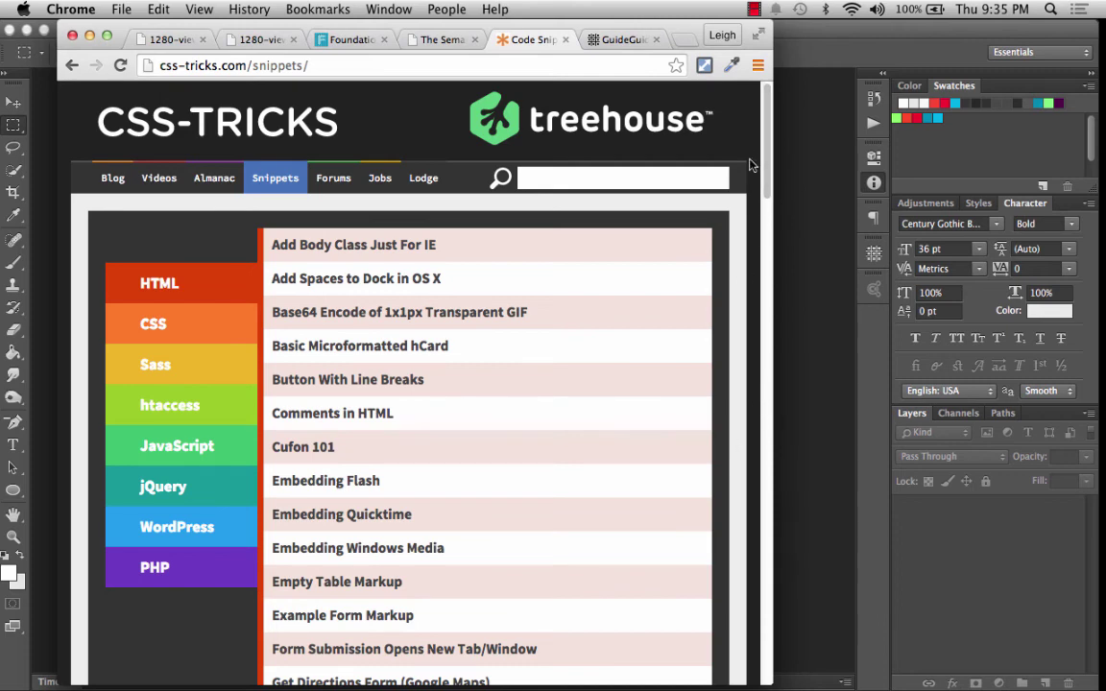
pyautogui.moveTo(775, 490); pyautogui.dragTo(1102, 490)
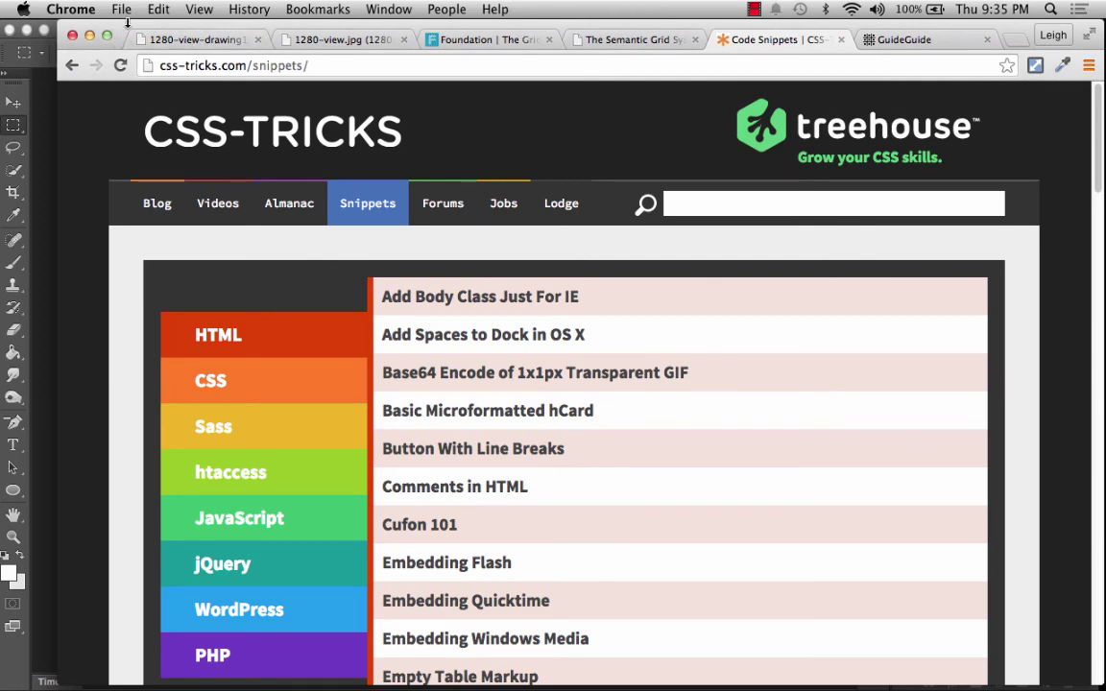
# Nudge the window left, scroll the page, and stretch Chrome to the screen edge.
pyautogui.moveTo(126, 21); pyautogui.dragTo(71, 22)
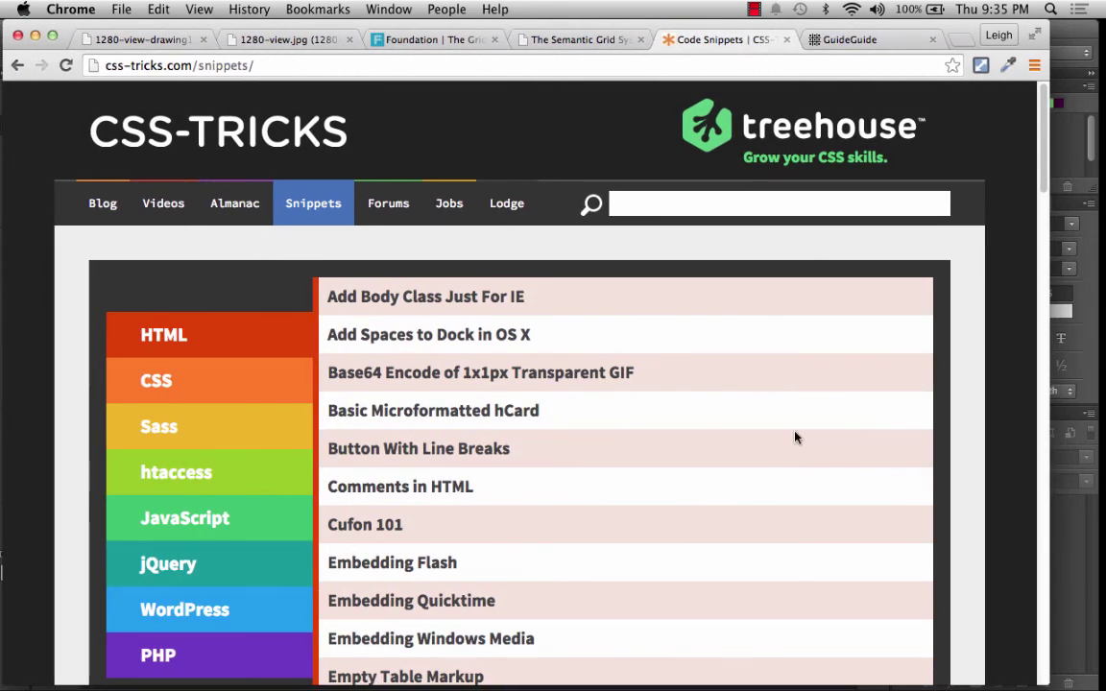
pyautogui.scroll(-10, 959, 401)
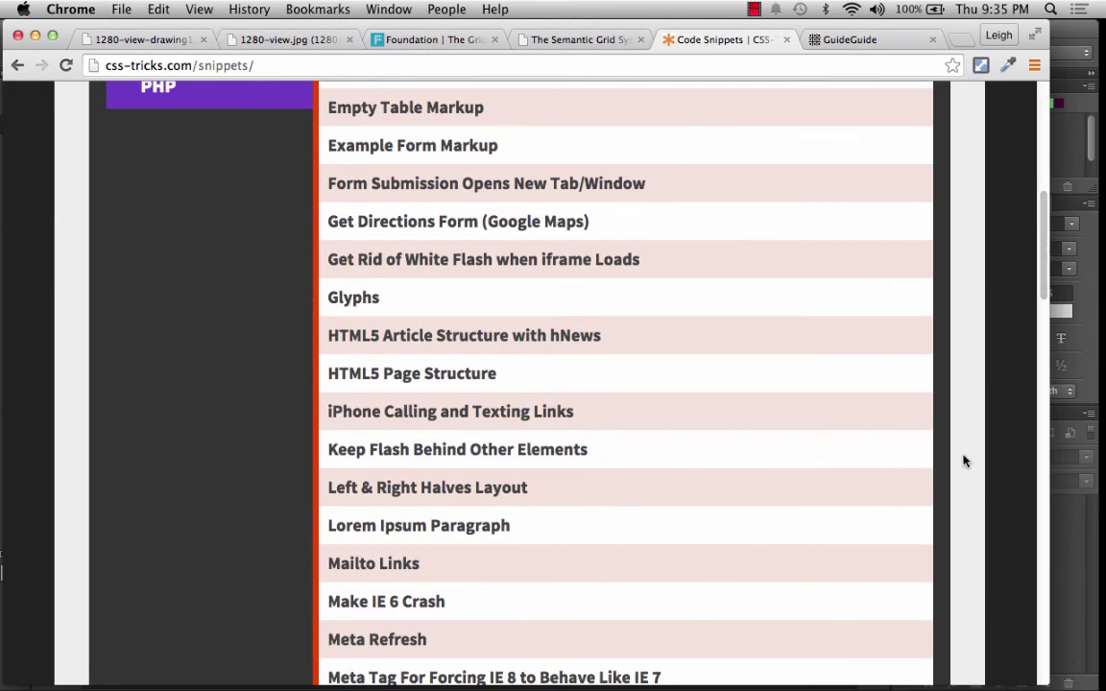
pyautogui.scroll(5, 952, 371)
pyautogui.scroll(3, 953, 371)
pyautogui.scroll(-6, 952, 371)
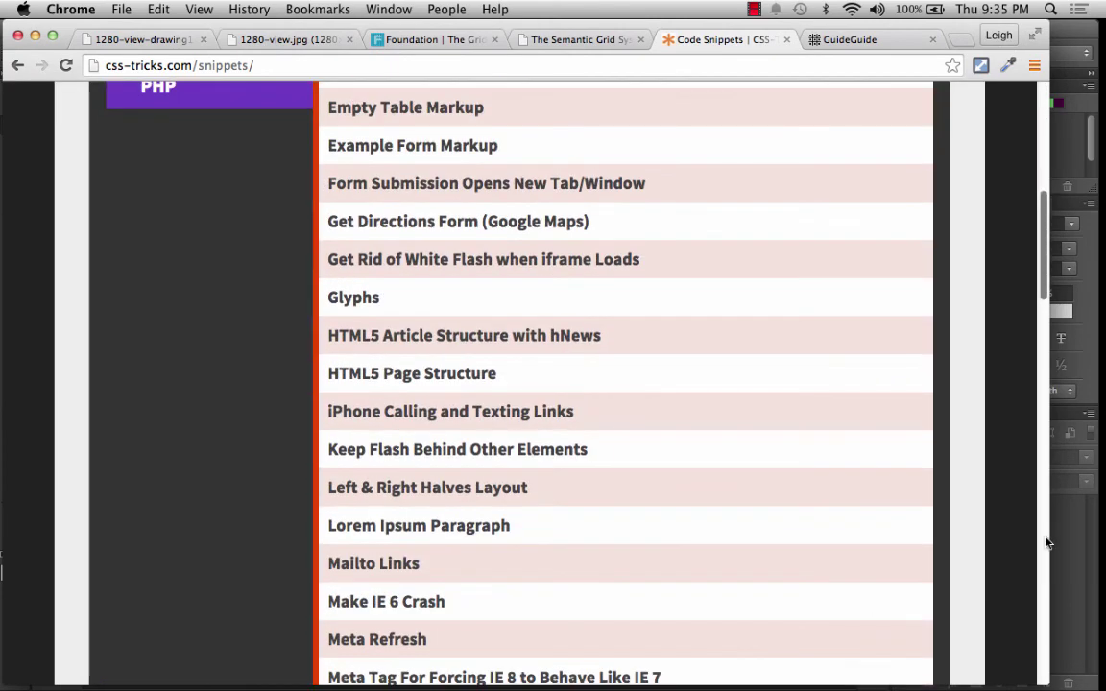
pyautogui.scroll(6, 1037, 362)
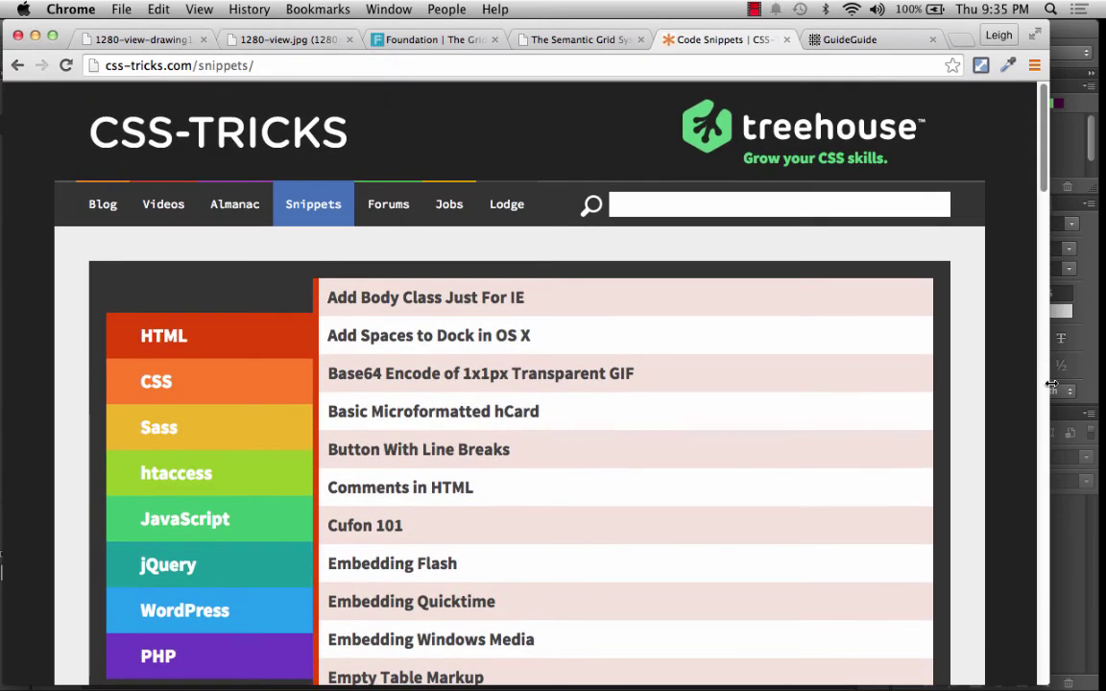
pyautogui.moveTo(1052, 383); pyautogui.dragTo(1104, 383)
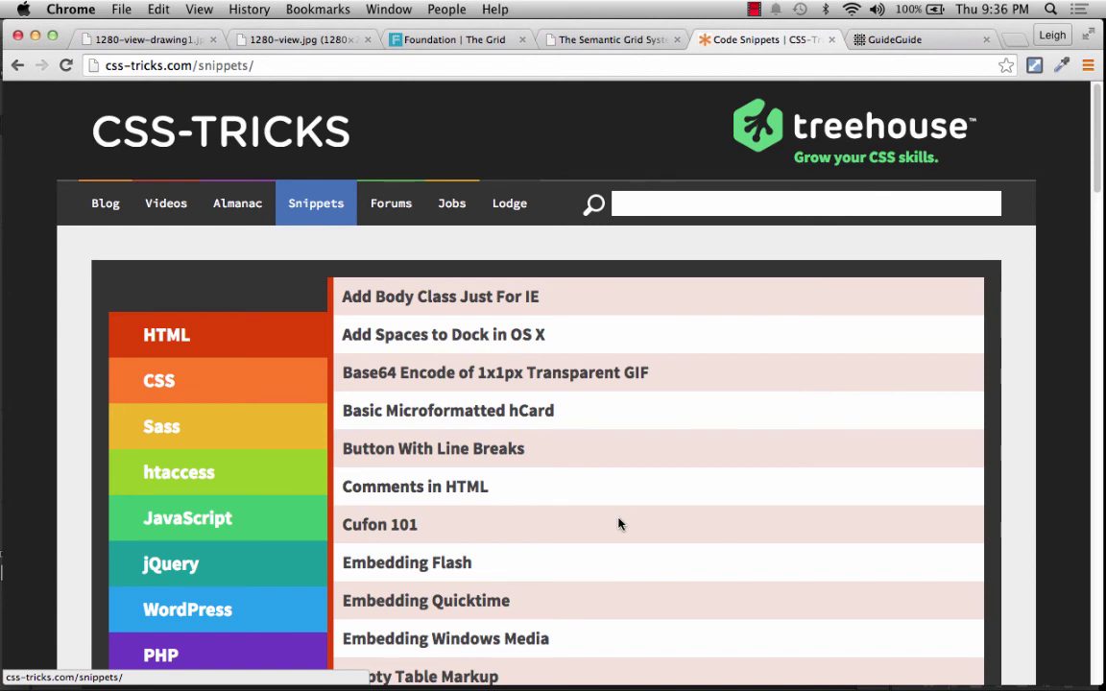
# Multiply 1280 by 0.85 in Calculator to get 1088.
pyautogui.moveTo(933, 293); pyautogui.dragTo(760, 191)
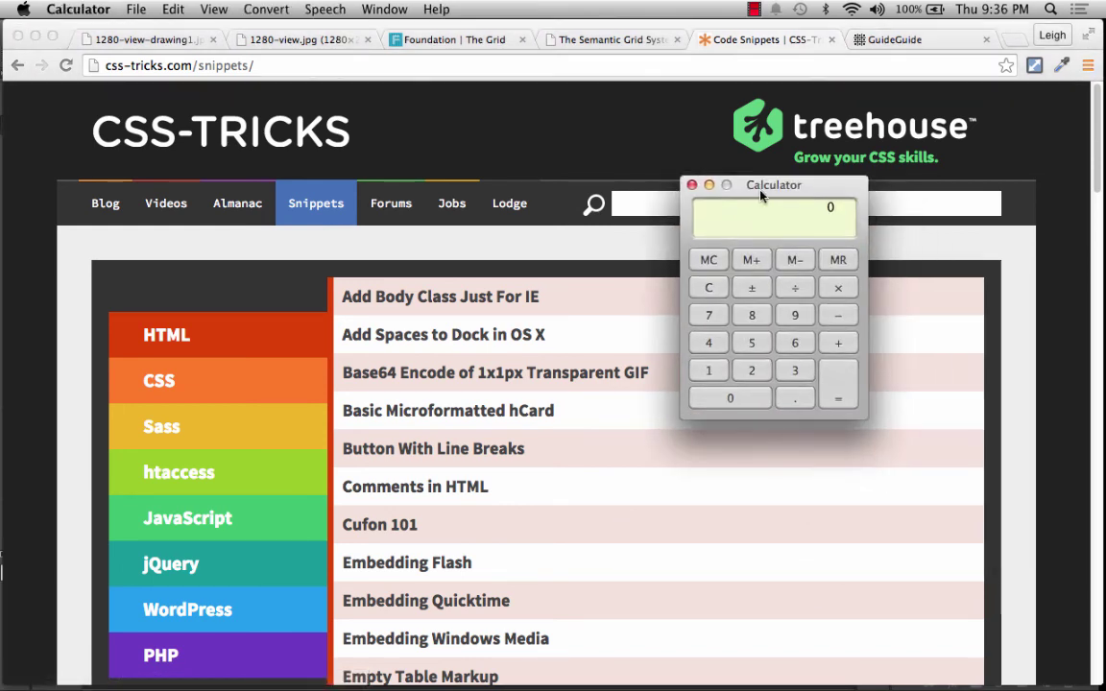
pyautogui.click(708, 370)
pyautogui.click(752, 370)
pyautogui.click(753, 316)
pyautogui.click(762, 400)
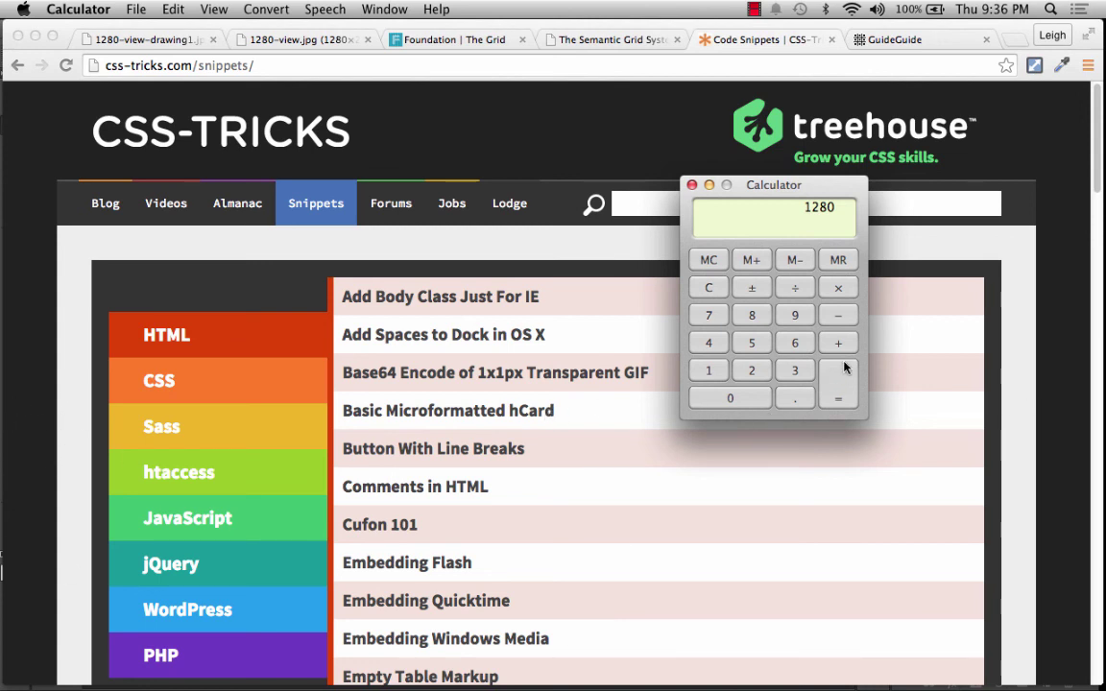
pyautogui.click(838, 289)
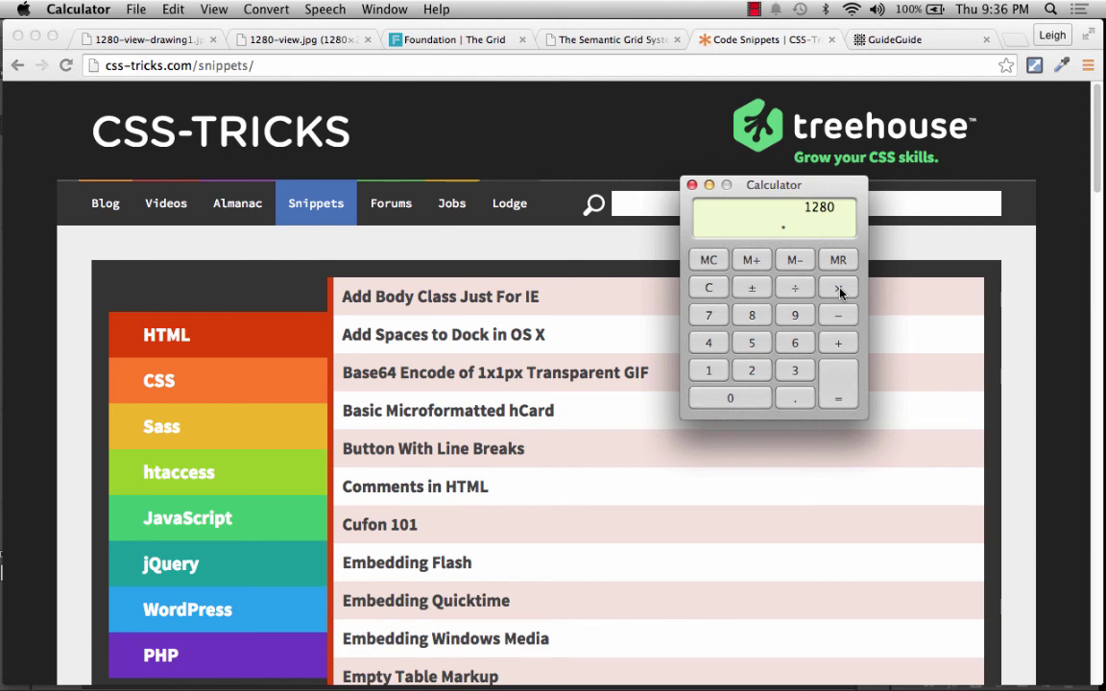
pyautogui.click(795, 398)
pyautogui.click(752, 316)
pyautogui.click(752, 342)
pyautogui.click(838, 385)
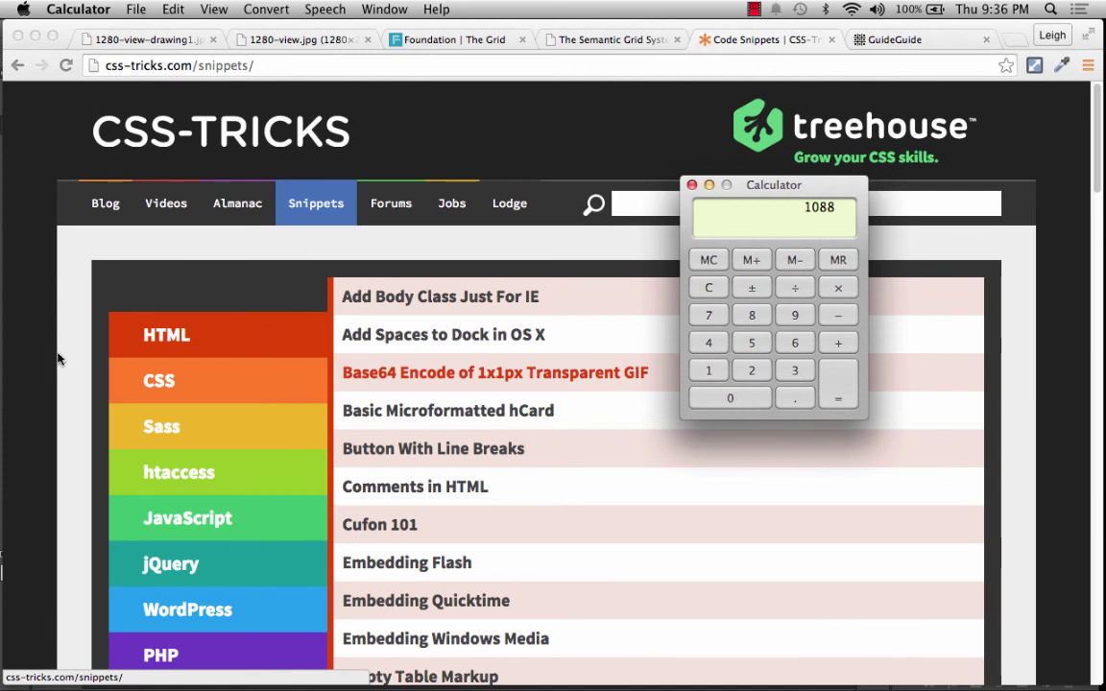
# Subtract the 1000-px content width from 1280 in Calculator to get 280.
pyautogui.click(707, 370)
pyautogui.click(756, 370)
pyautogui.click(755, 316)
pyautogui.click(758, 395)
pyautogui.click(847, 316)
pyautogui.click(711, 371)
pyautogui.click(730, 398)
pyautogui.click(730, 397)
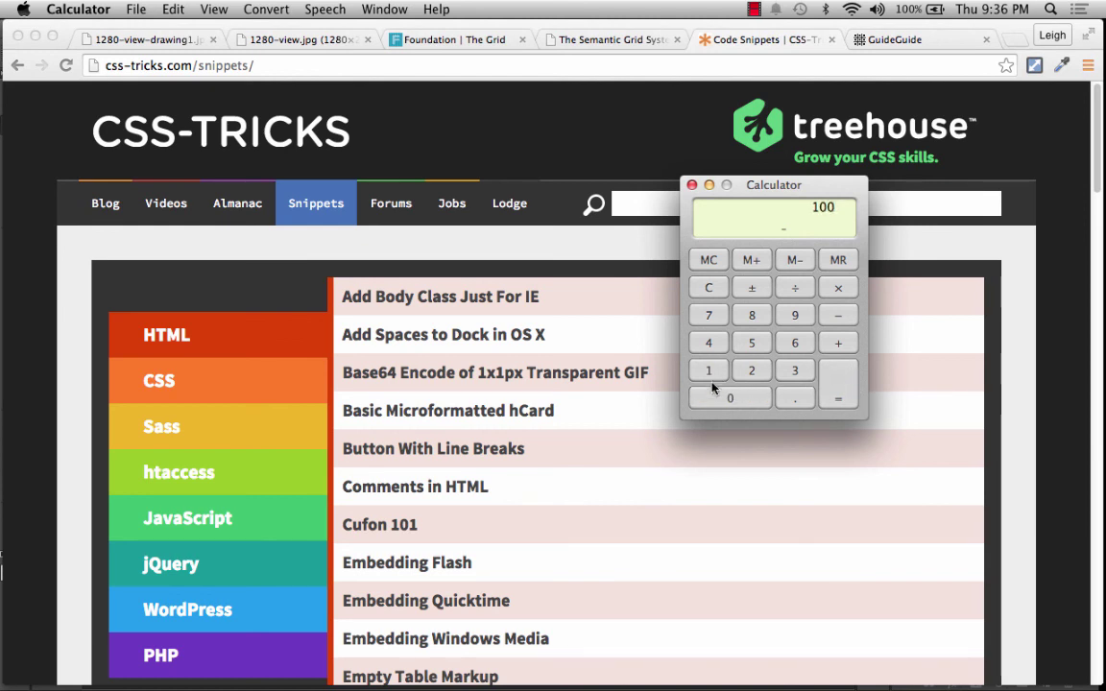
pyautogui.click(715, 389)
pyautogui.click(847, 388)
# Divide 280 by 2 to get the 140-px side margin.
pyautogui.click(792, 289)
pyautogui.click(754, 384)
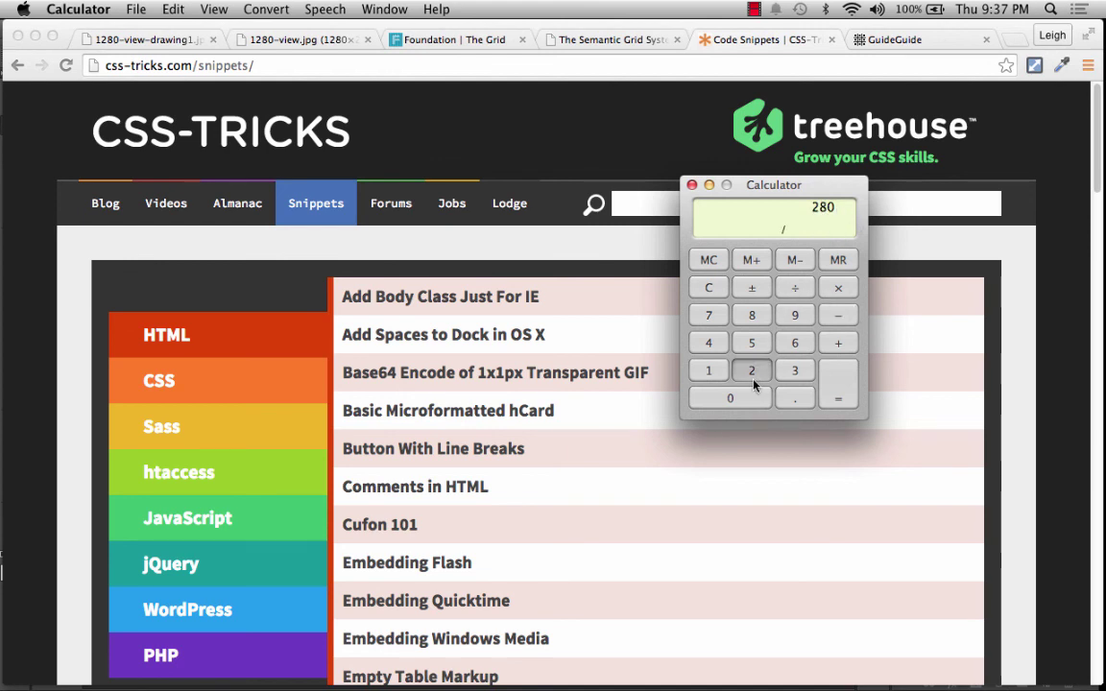
pyautogui.click(831, 393)
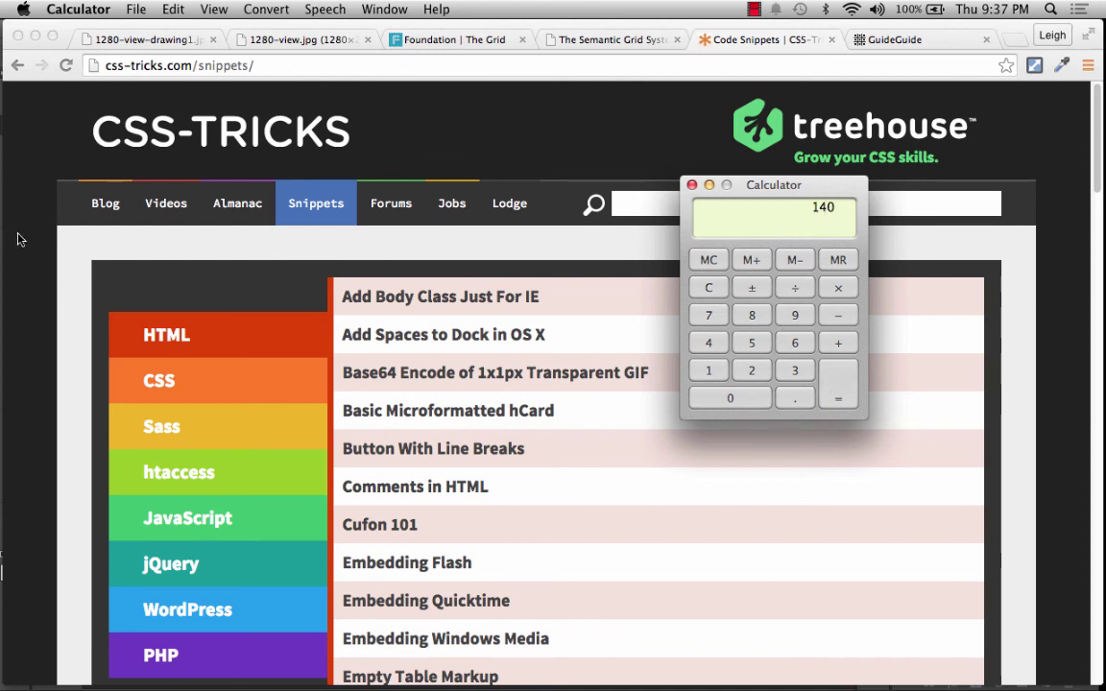